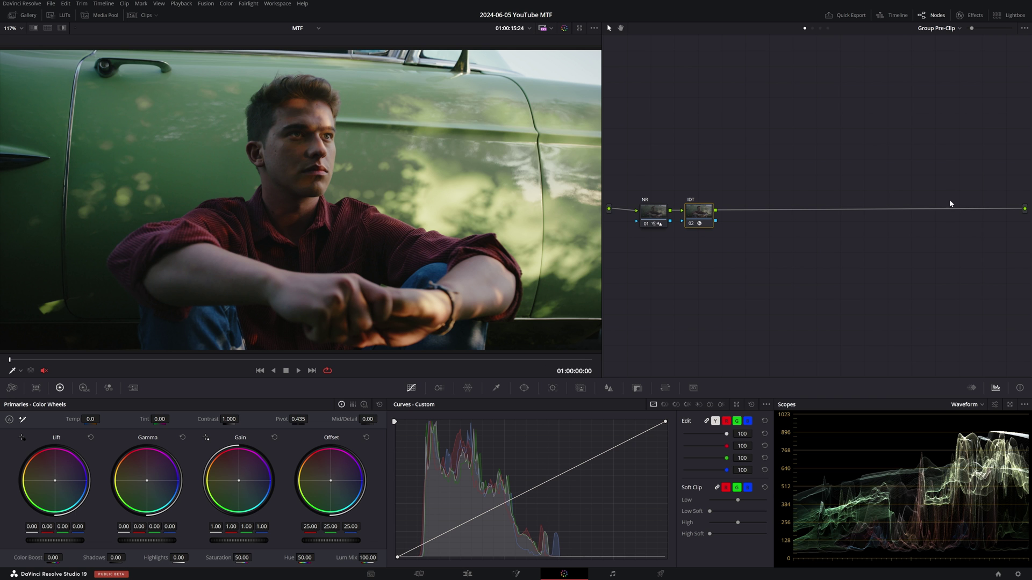
- Review the Group Pre-Clip node's Color Space Transform, noise reduction and blur settings
{"action": "left_click", "coordinate": [974, 16]}
{"action": "left_click", "coordinate": [133, 387]}
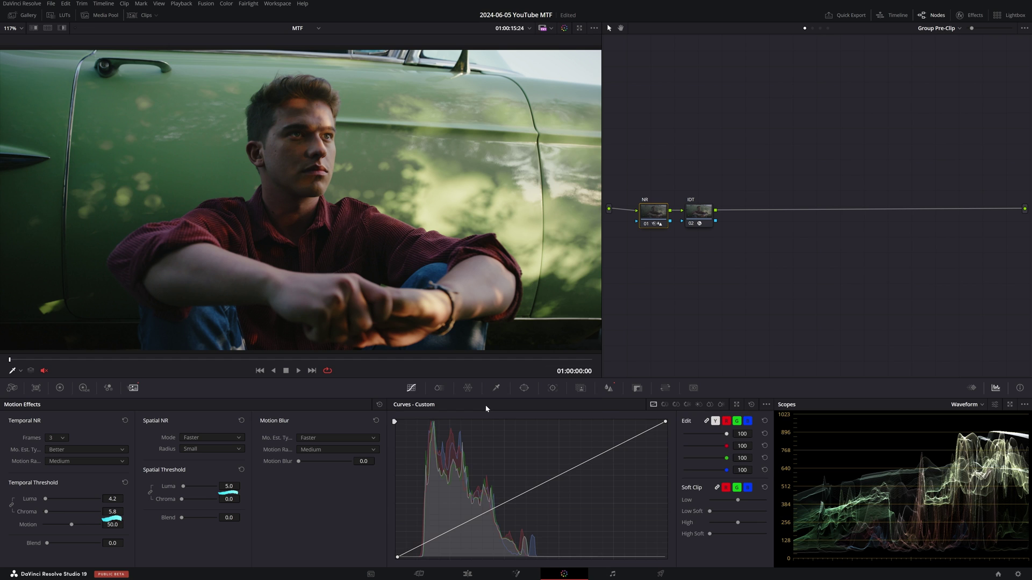
{"action": "left_click", "coordinate": [609, 388]}
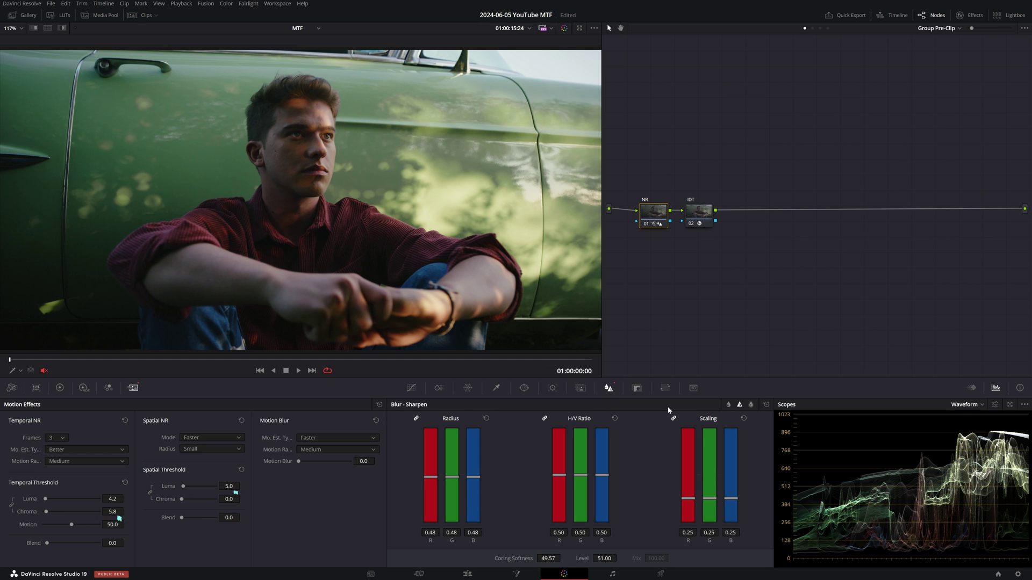
- Check the LUT assigned to the ODT node in the Group Post-Clip graph
{"action": "left_click", "coordinate": [821, 29]}
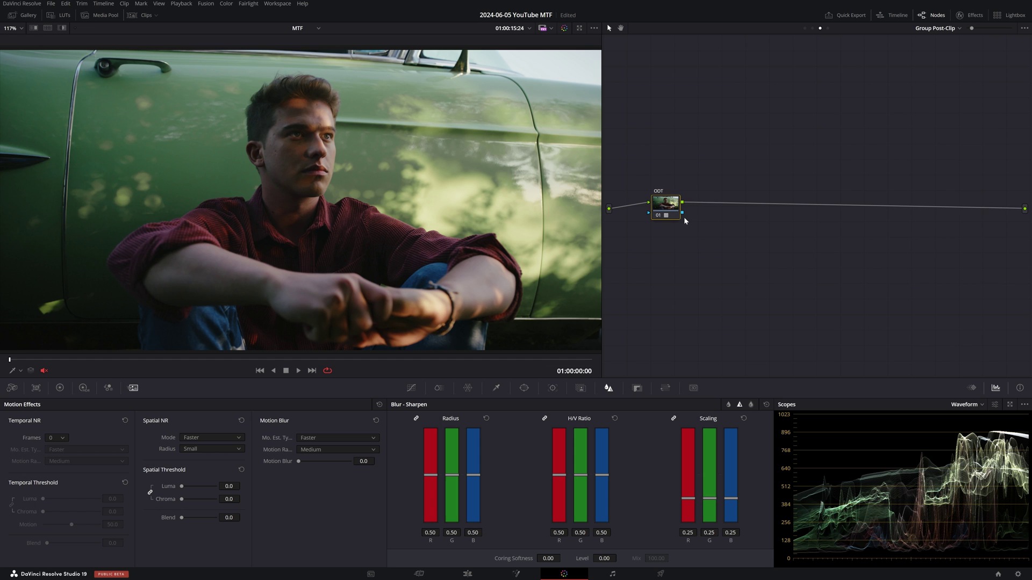
{"action": "right_click", "coordinate": [664, 207]}
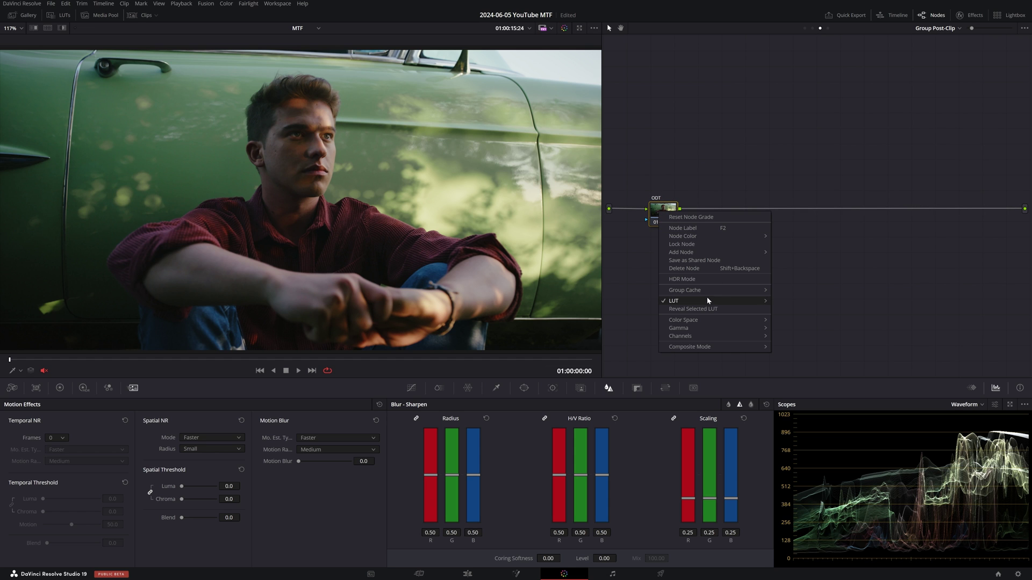
{"action": "mouse_move", "coordinate": [715, 302]}
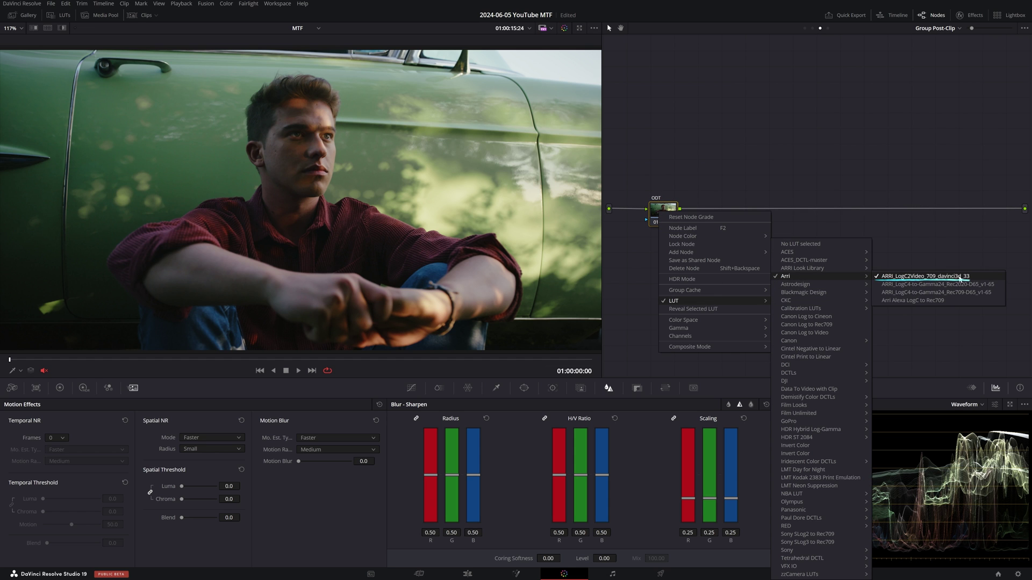
{"action": "left_click", "coordinate": [996, 261]}
- Review Color Management in Project Settings and cancel without changing anything
{"action": "left_click", "coordinate": [1017, 574]}
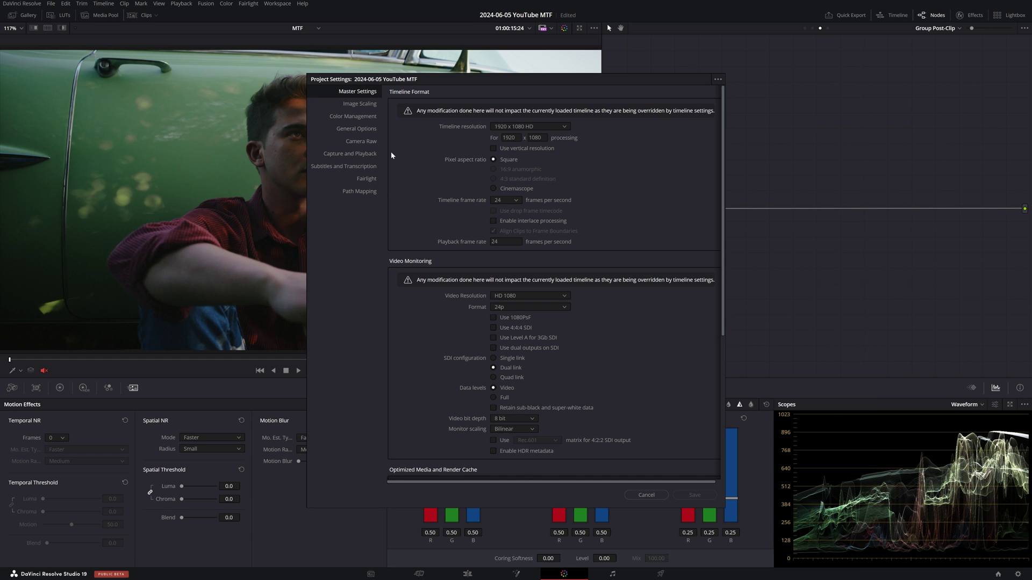
{"action": "left_click", "coordinate": [364, 118]}
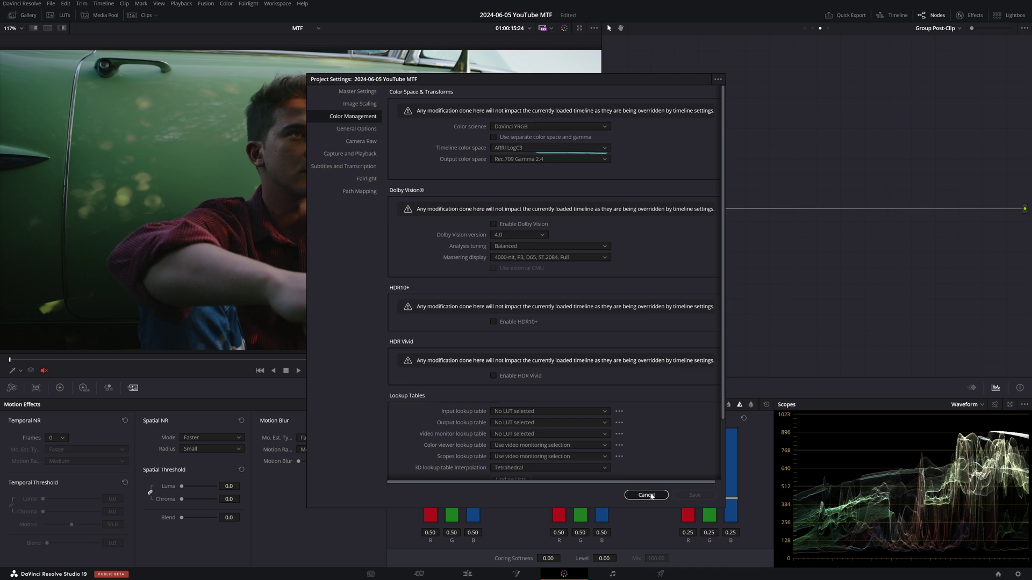
{"action": "left_click", "coordinate": [646, 495]}
- In the Clip graph, toggle the Primaries node off and back on with Ctrl+D to compare
{"action": "left_click", "coordinate": [812, 29]}
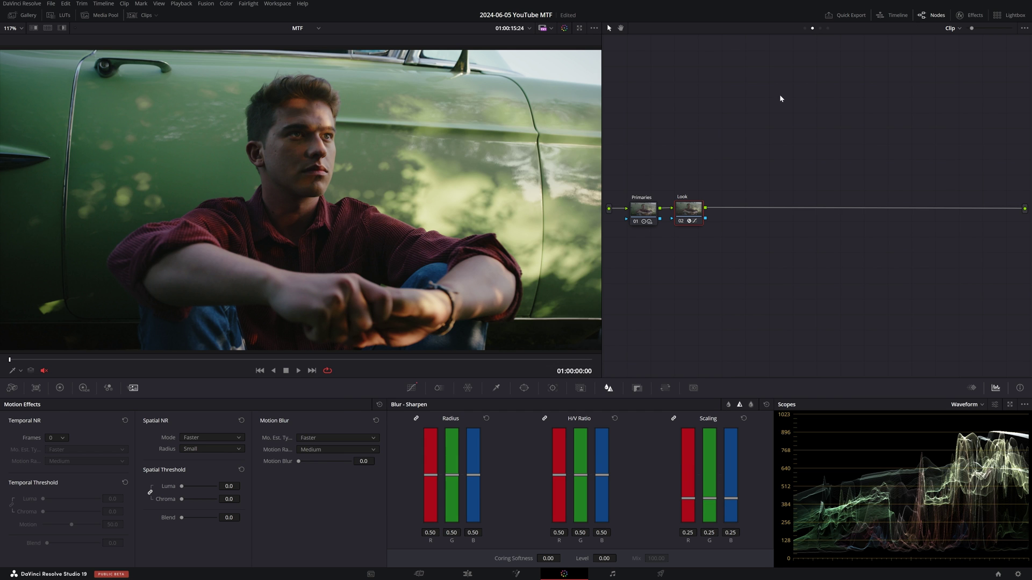
{"action": "left_click", "coordinate": [642, 216]}
{"action": "key", "text": "ctrl+d"}
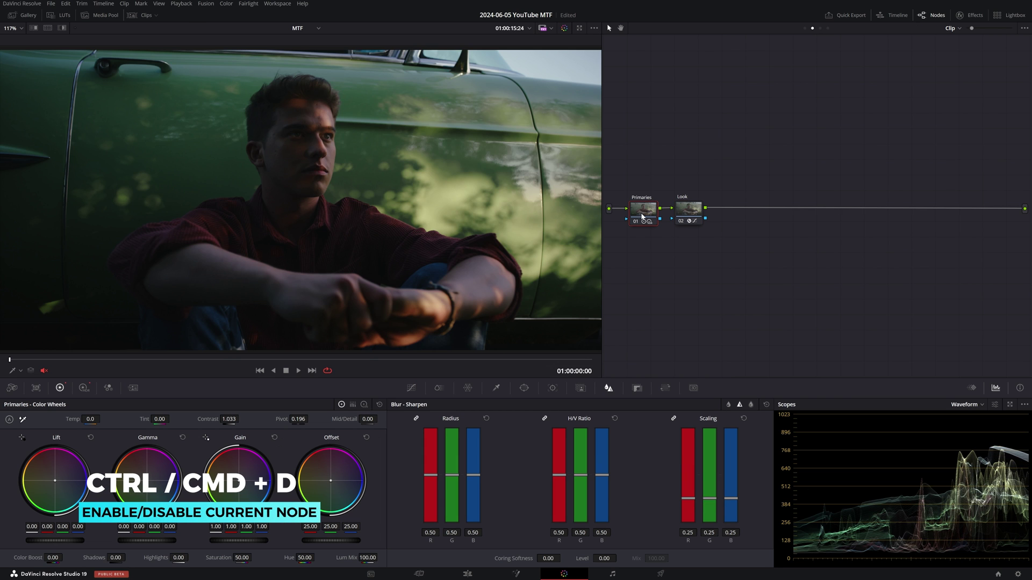
{"action": "key", "text": "ctrl+d"}
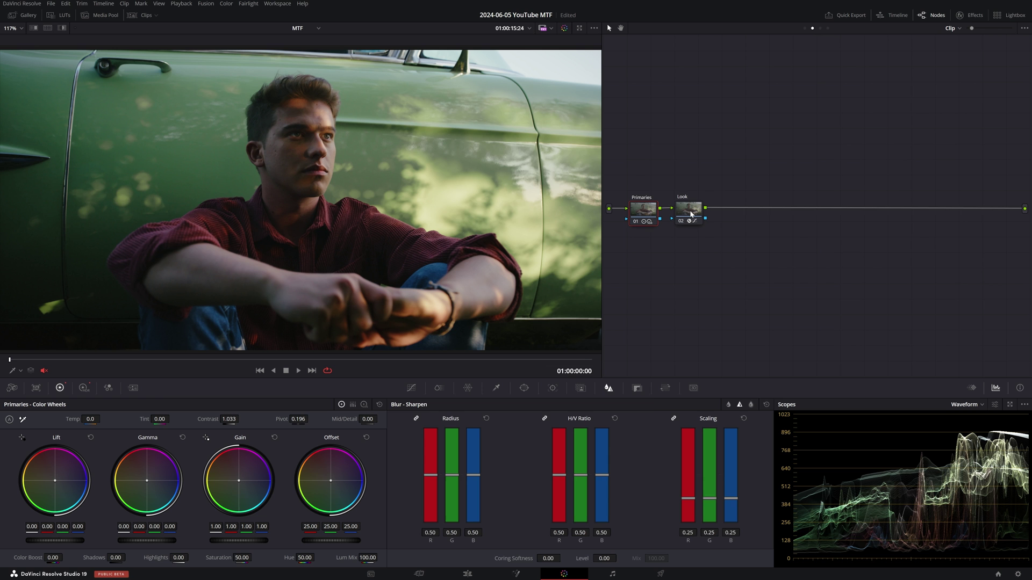
- Review the Look node's Film Look Creator, keeping the Custom preset and checking Bloom and Grain
{"action": "left_click", "coordinate": [690, 213]}
{"action": "left_click", "coordinate": [970, 15]}
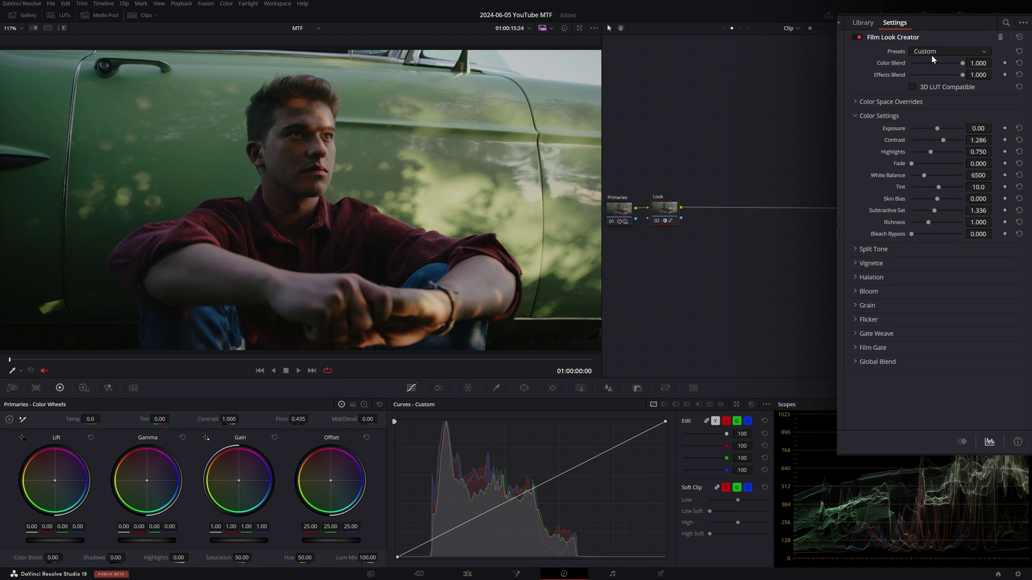
{"action": "left_click", "coordinate": [901, 48]}
{"action": "left_click", "coordinate": [917, 77]}
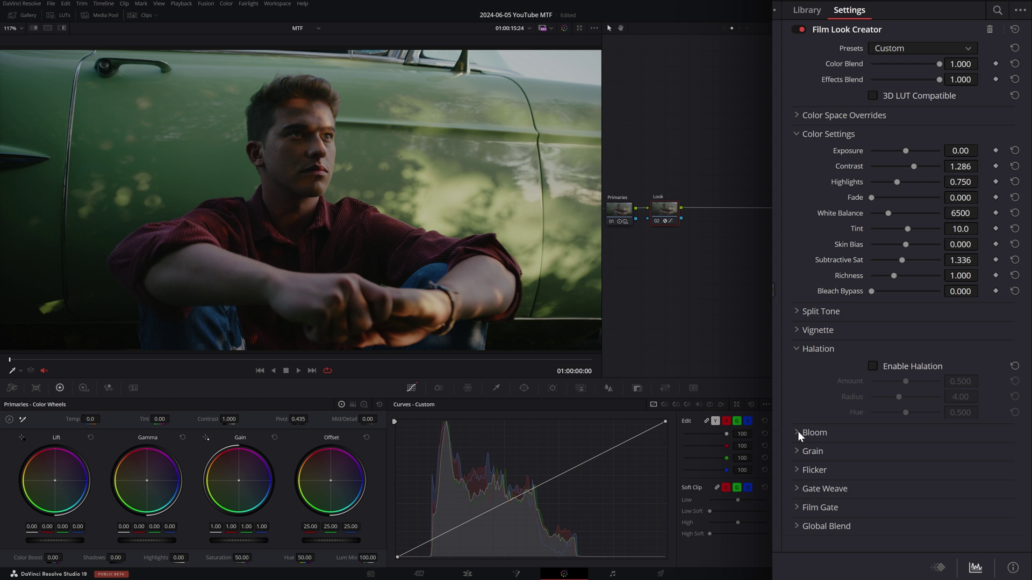
{"action": "left_click", "coordinate": [798, 431]}
{"action": "left_click", "coordinate": [792, 501]}
{"action": "scroll", "coordinate": [818, 489], "scroll_direction": "down", "scroll_amount": 3}
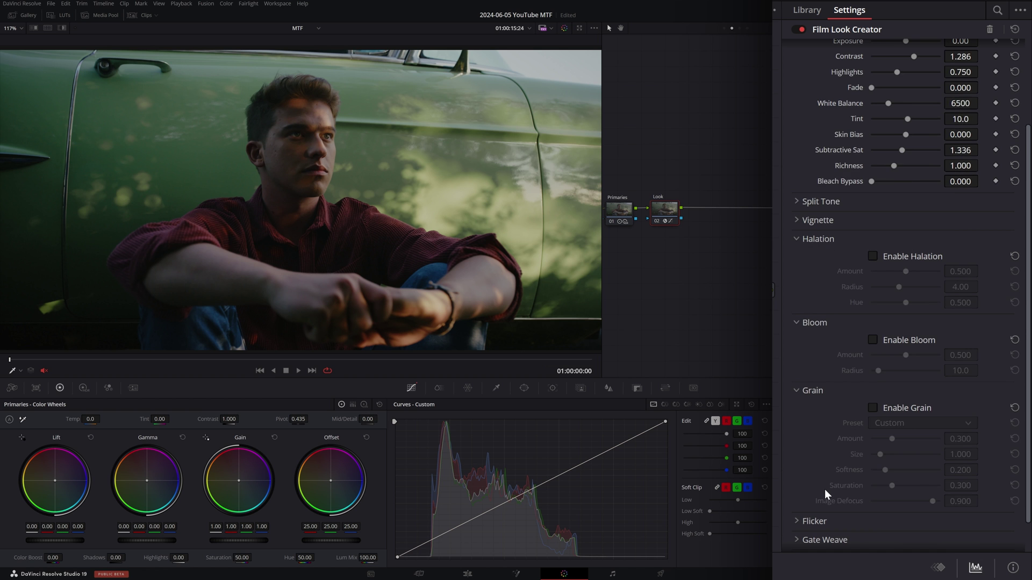
{"action": "scroll", "coordinate": [824, 494], "scroll_direction": "up", "scroll_amount": 4}
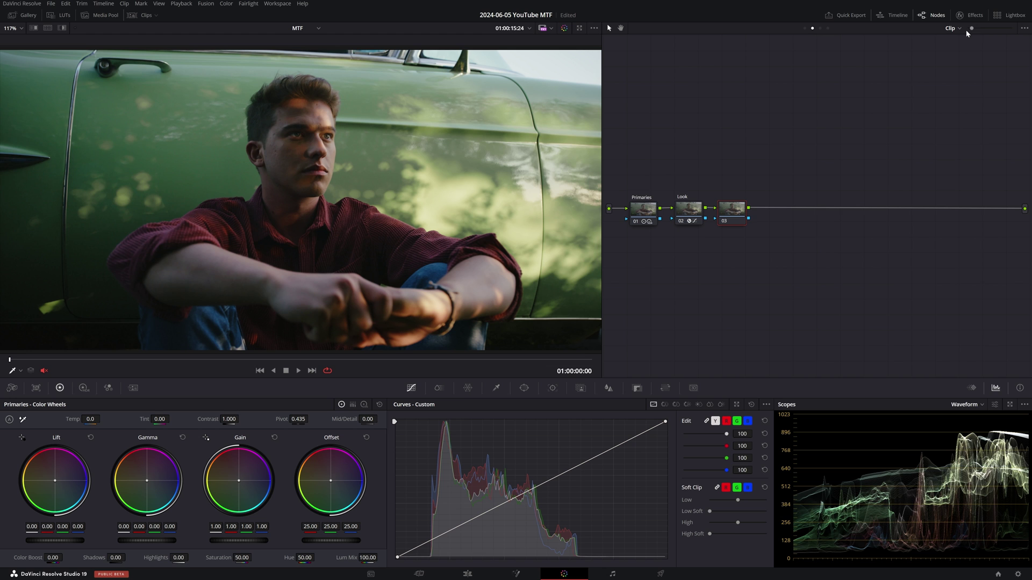
- Apply Edge Detect from an 'edge' library search to node 03, with Mode set to Grayscale Edges
{"action": "left_click", "coordinate": [975, 16]}
{"action": "left_click", "coordinate": [997, 9]}
{"action": "type", "text": "edge"}
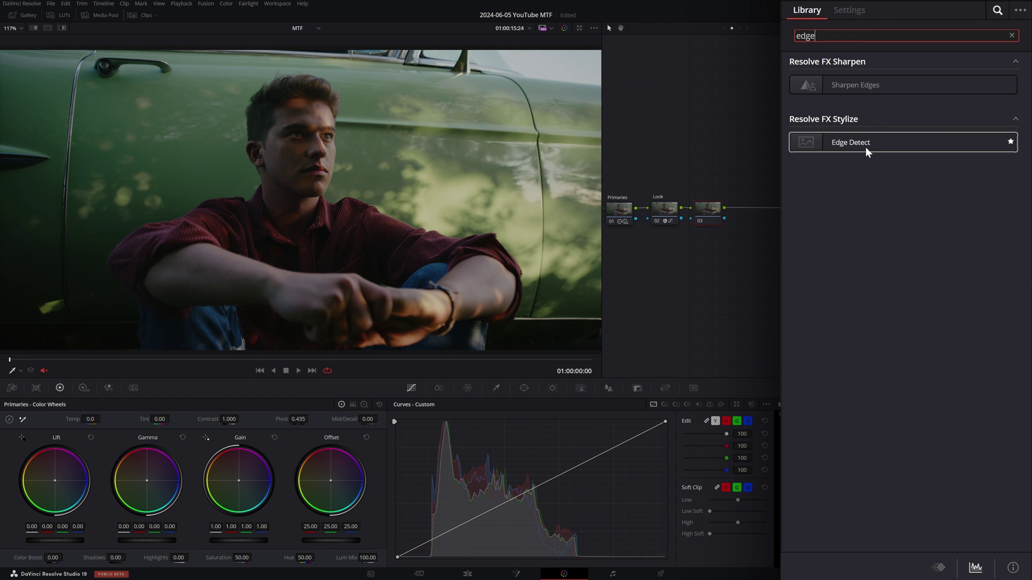
{"action": "left_click_drag", "start_coordinate": [862, 146], "coordinate": [713, 214]}
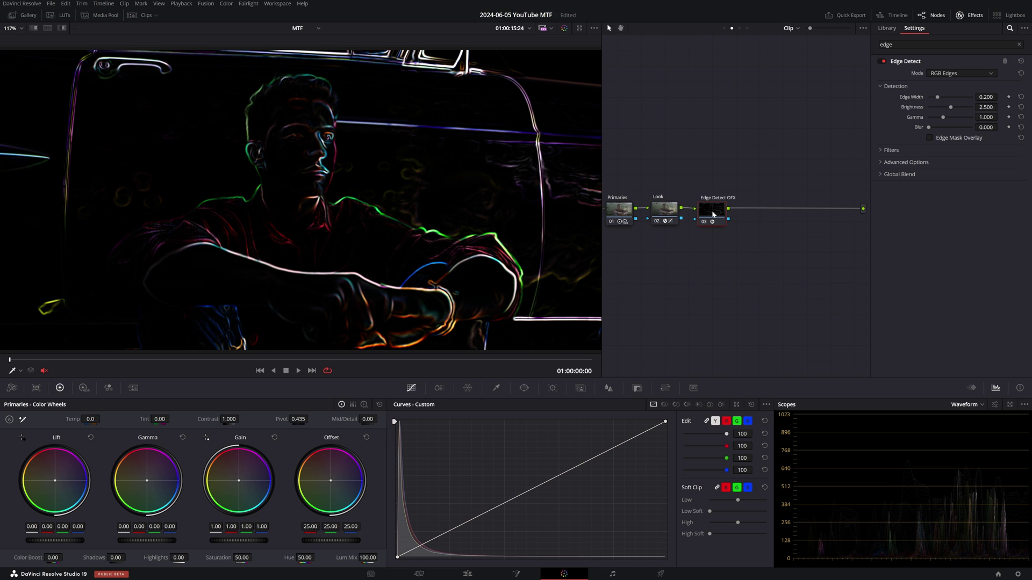
{"action": "left_click", "coordinate": [944, 75]}
{"action": "left_click", "coordinate": [950, 93]}
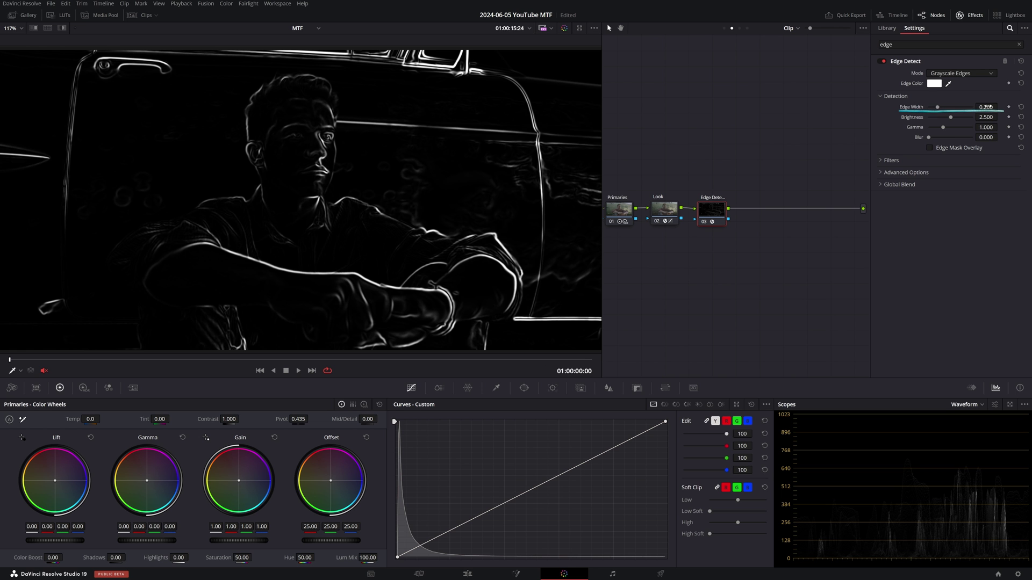
- Set Edge Detect edge width to 0.125, lower gamma and raise brightness to 2.430
{"action": "left_click_drag", "start_coordinate": [987, 107], "coordinate": [999, 107]}
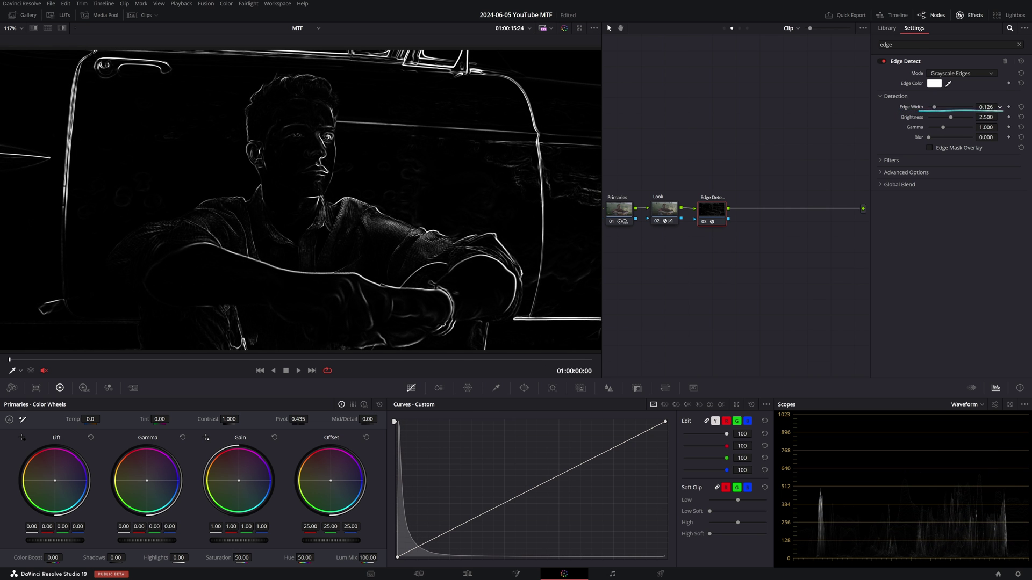
{"action": "left_click_drag", "start_coordinate": [999, 107], "coordinate": [998, 107]}
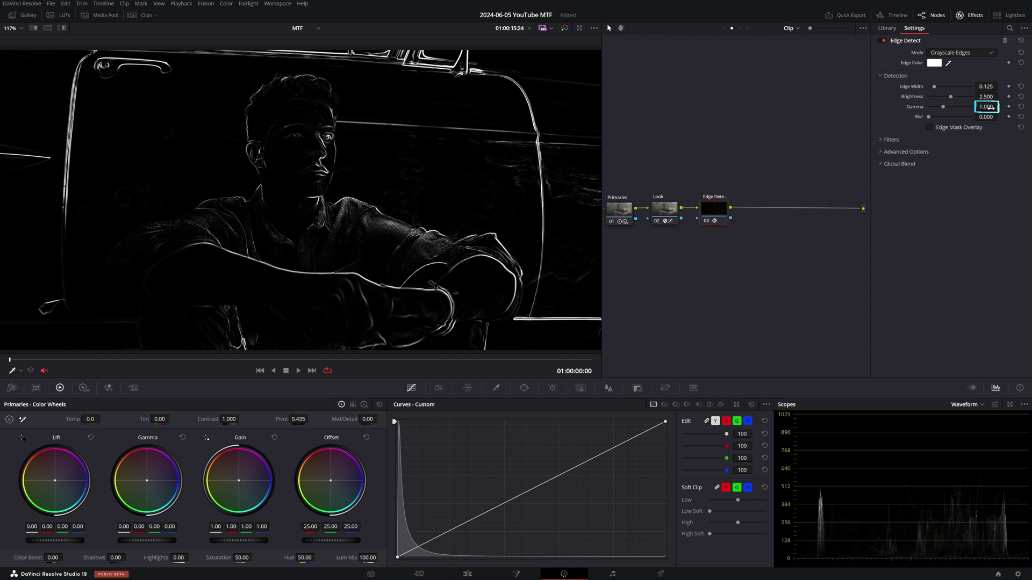
{"action": "left_click_drag", "start_coordinate": [990, 107], "coordinate": [1000, 107]}
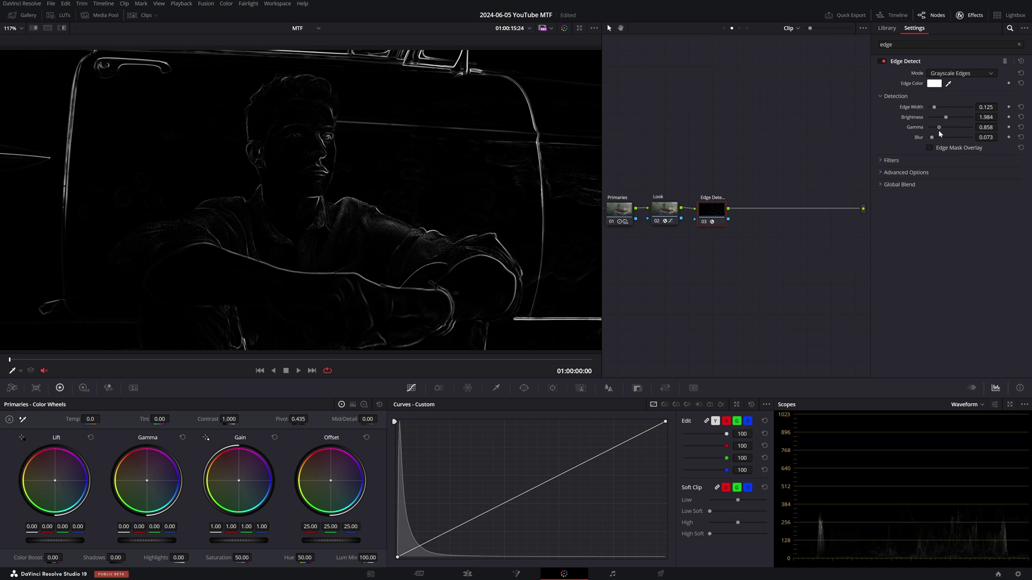
{"action": "left_click_drag", "start_coordinate": [946, 118], "coordinate": [949, 118]}
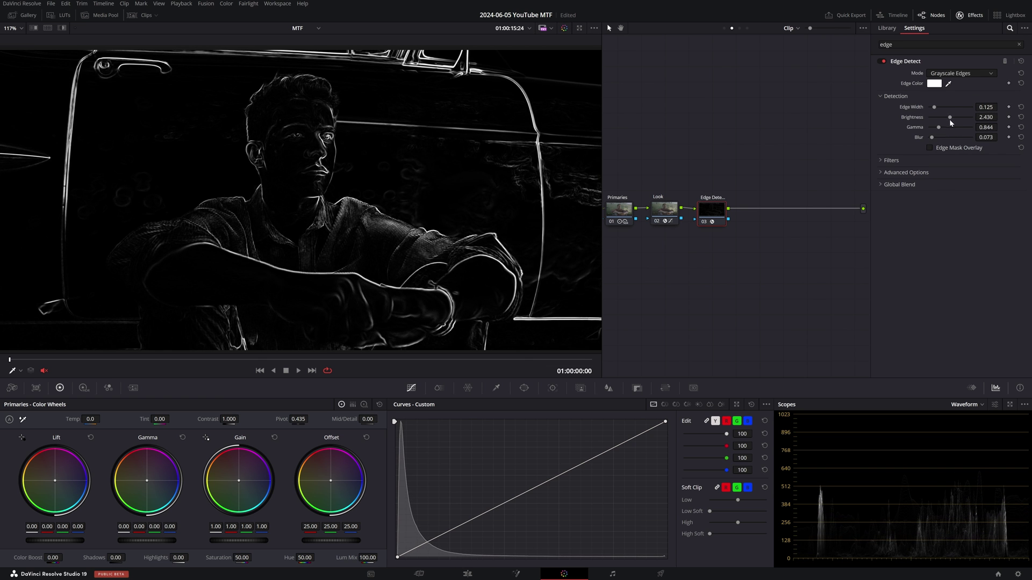
{"action": "left_click", "coordinate": [970, 15]}
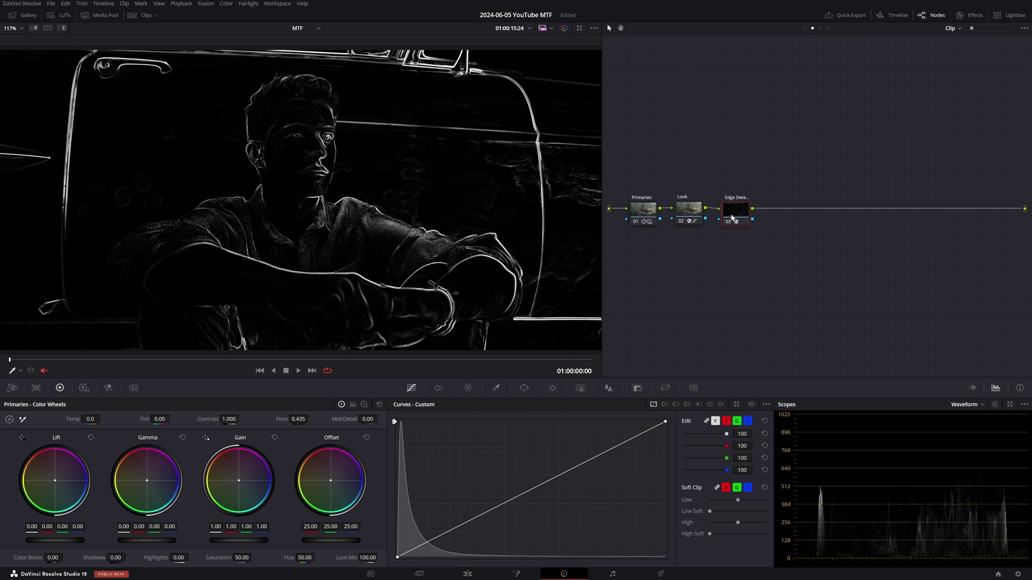
- Add node 04 fed by the Look output, with Edge Detect node 03 wired into its key input
{"action": "key", "text": "alt+s"}
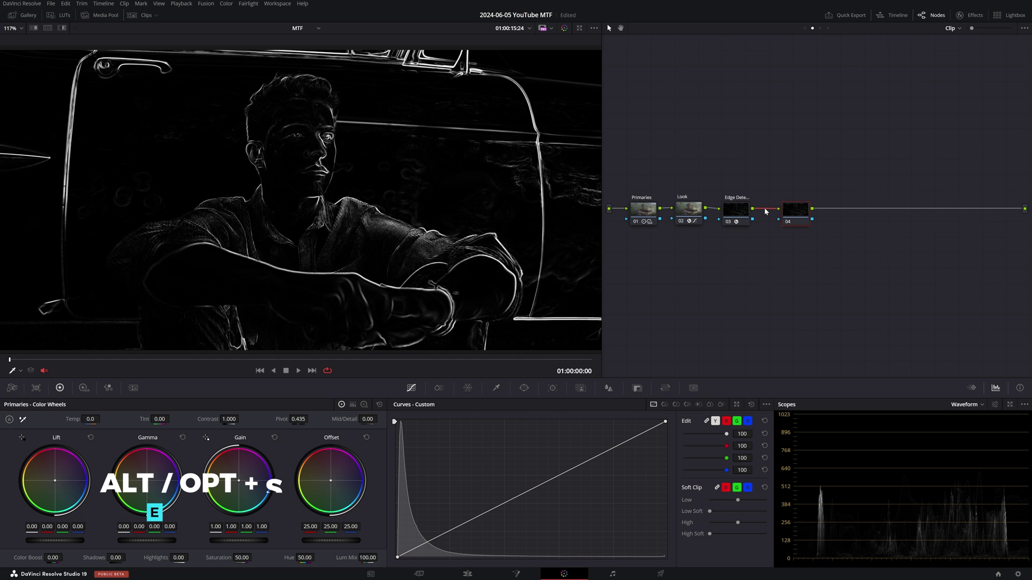
{"action": "left_click", "coordinate": [766, 212]}
{"action": "key", "text": "Delete"}
{"action": "left_click_drag", "start_coordinate": [739, 215], "coordinate": [739, 267]}
{"action": "left_click_drag", "start_coordinate": [705, 208], "coordinate": [778, 209]}
{"action": "left_click", "coordinate": [795, 211]}
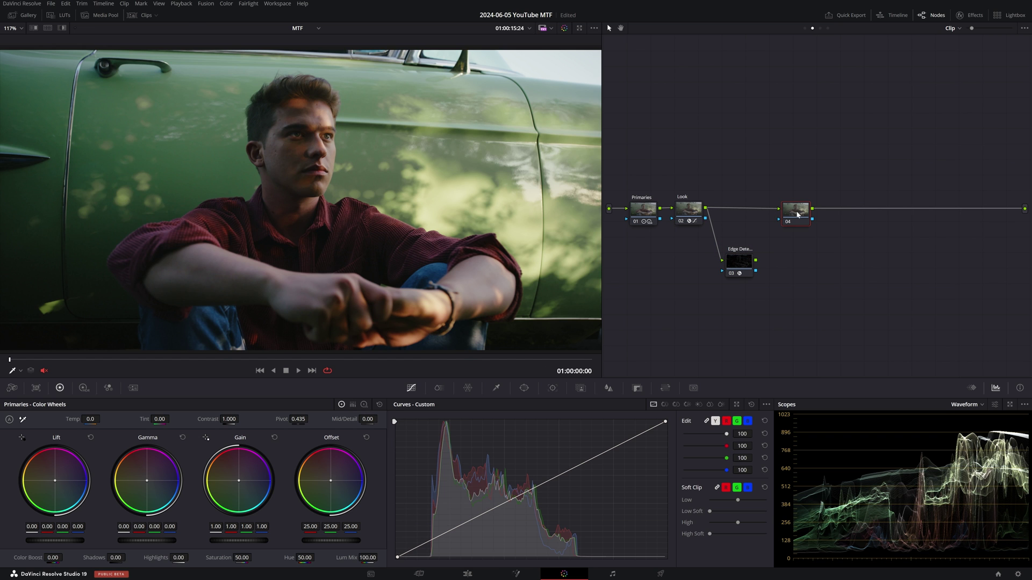
{"action": "left_click_drag", "start_coordinate": [778, 222], "coordinate": [778, 221]}
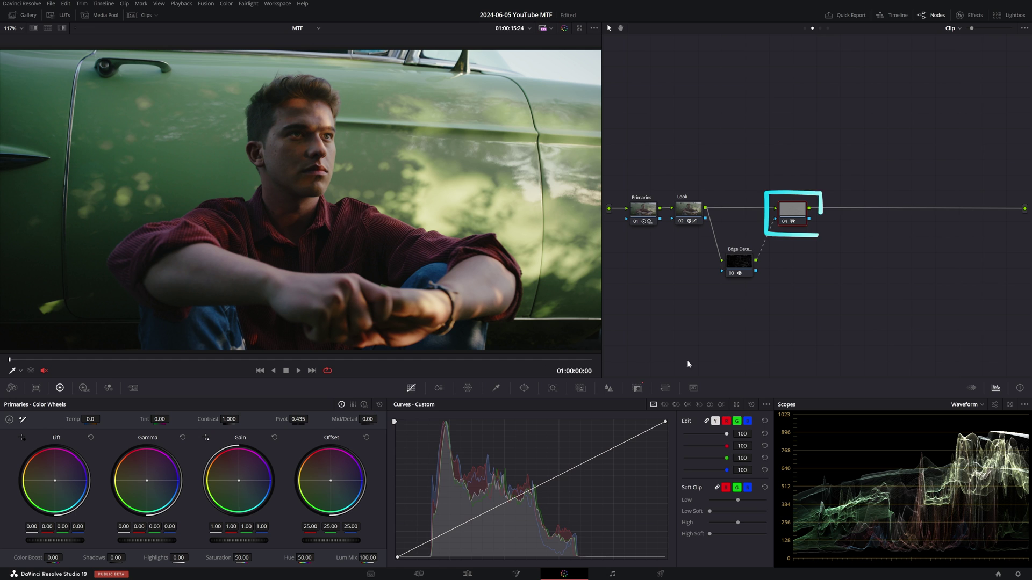
{"action": "left_click", "coordinate": [639, 388]}
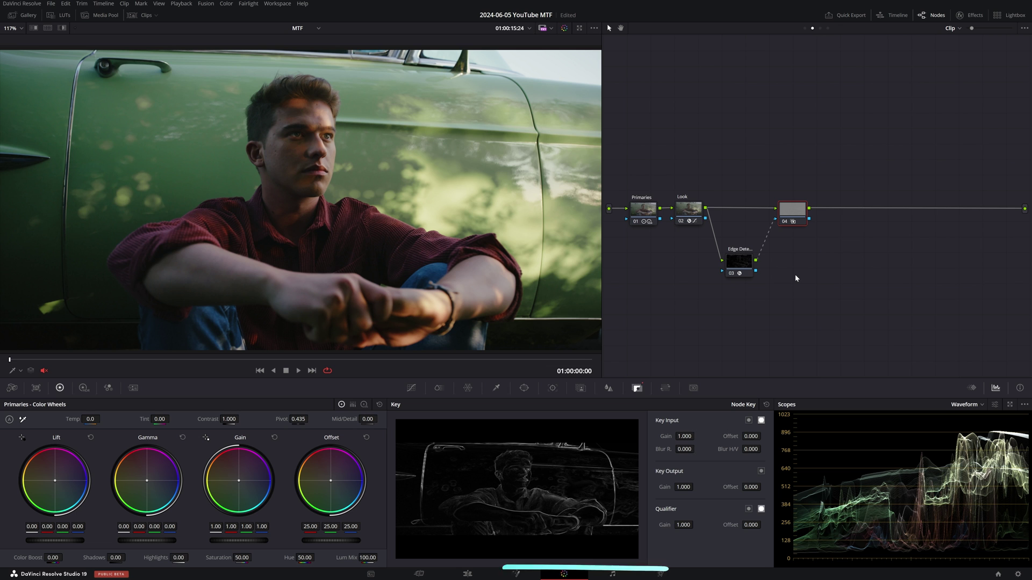
- Raise node 04's Blur Radius from 0.50 to about 0.55, checking it zoomed in
{"action": "left_click_drag", "start_coordinate": [790, 217], "coordinate": [789, 216]}
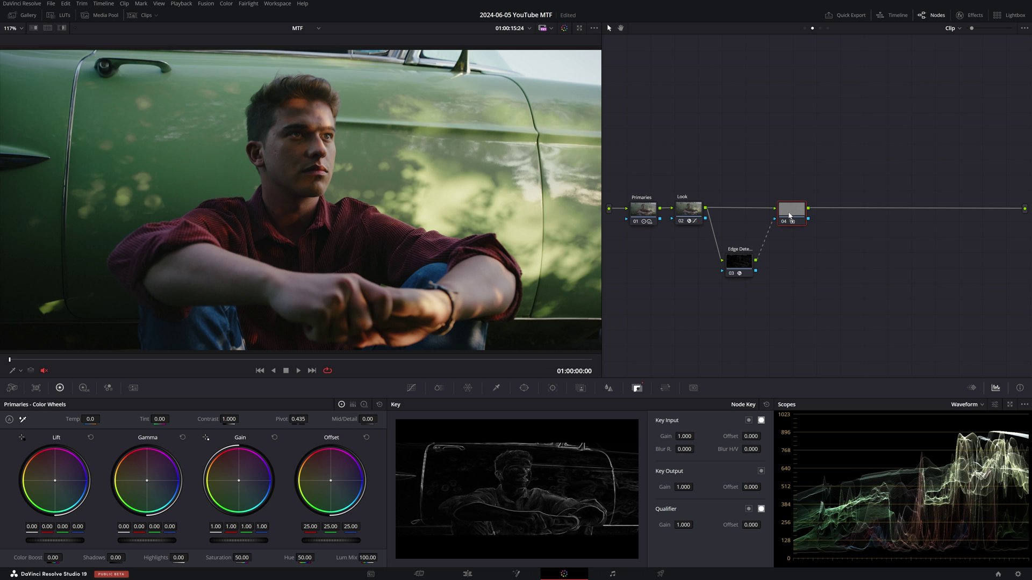
{"action": "left_click", "coordinate": [608, 388]}
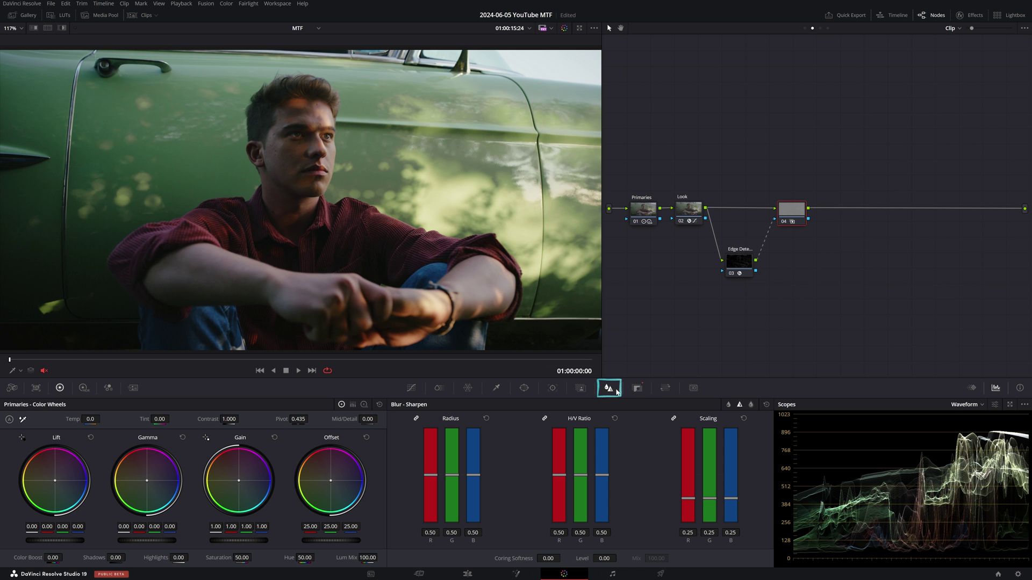
{"action": "scroll", "coordinate": [349, 190], "scroll_direction": "up", "scroll_amount": 3}
{"action": "scroll", "coordinate": [361, 297], "scroll_direction": "up", "scroll_amount": 3}
{"action": "left_click_drag", "start_coordinate": [430, 533], "coordinate": [438, 533]}
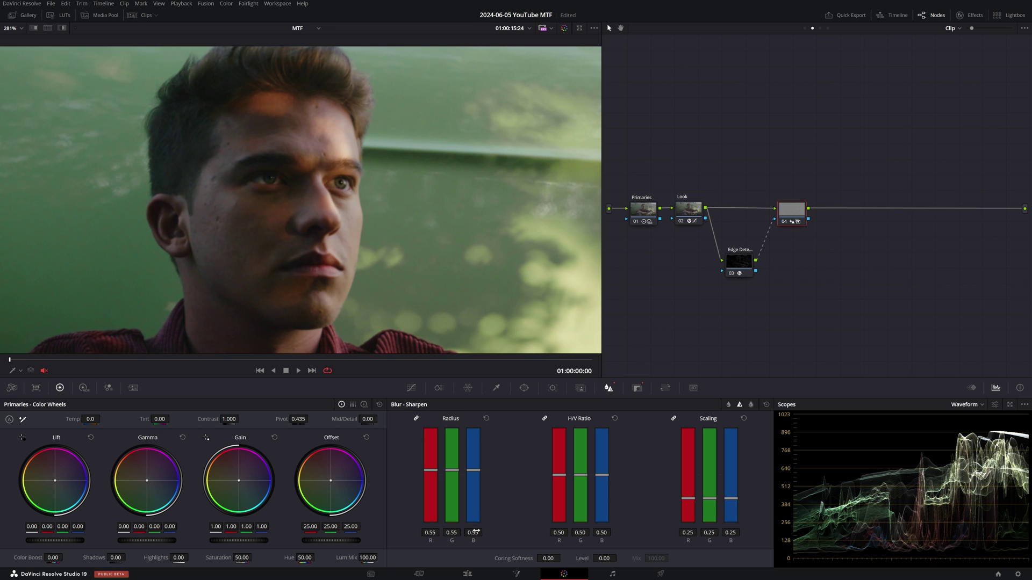
{"action": "key", "text": "shift+z"}
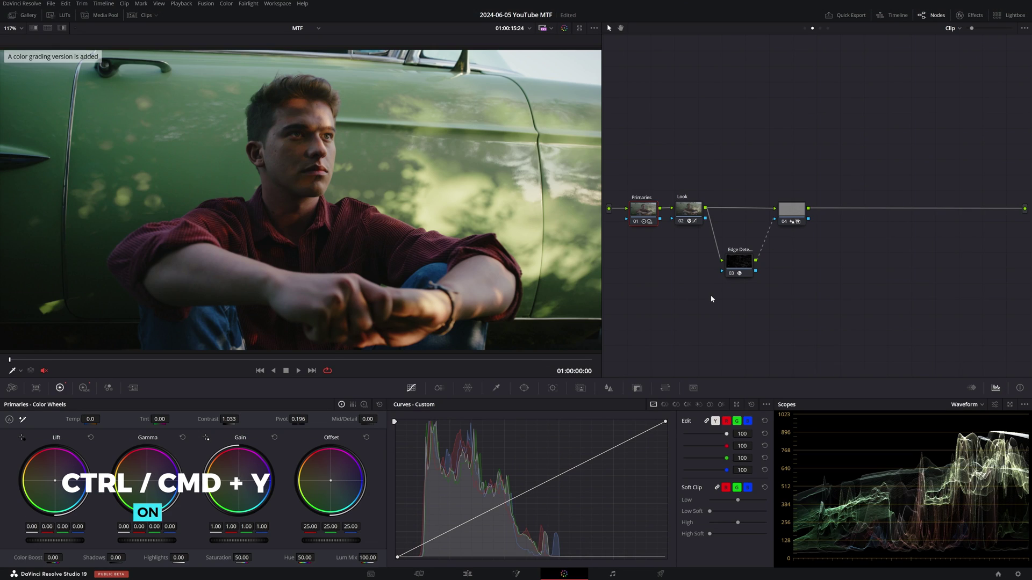
- Box-select and delete the Edge Detect and blur nodes, leaving Primaries and Look
{"action": "left_click_drag", "start_coordinate": [711, 298], "coordinate": [812, 200]}
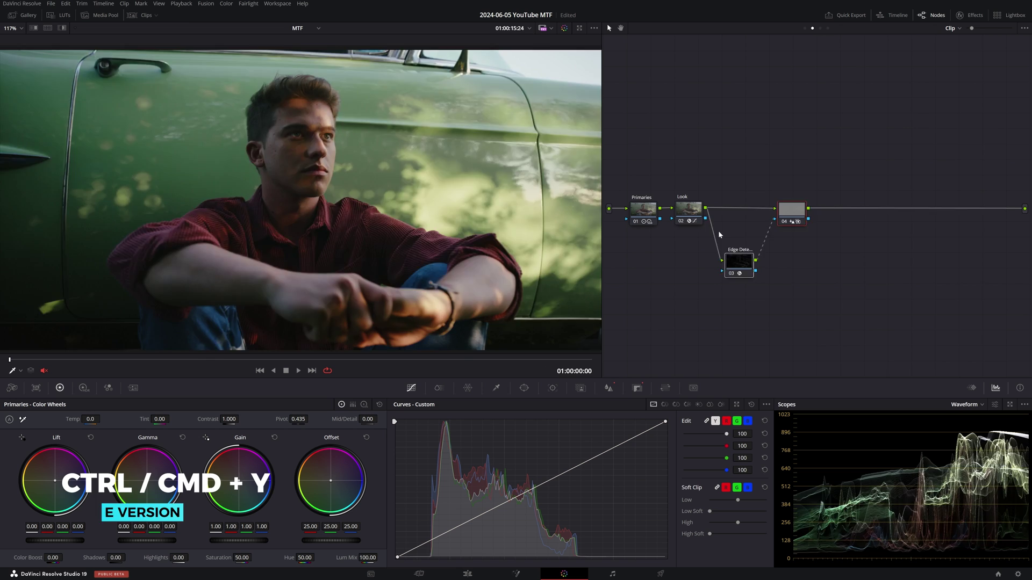
{"action": "key", "text": "Delete"}
{"action": "left_click", "coordinate": [700, 217]}
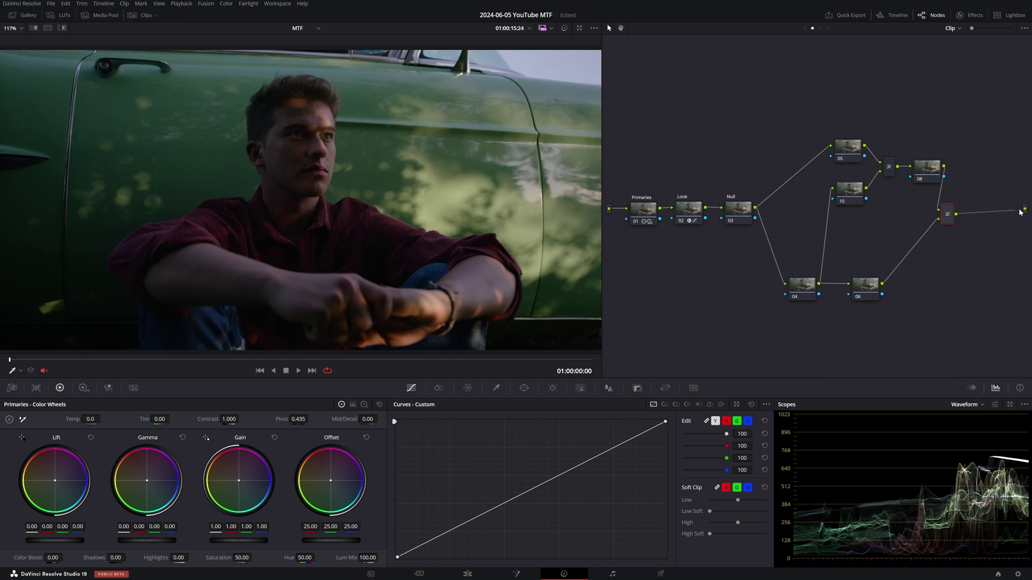
- Label the low-frequency node 'Low Freq' and bring up its Blur settings
{"action": "type", "text": "Low Freq"}
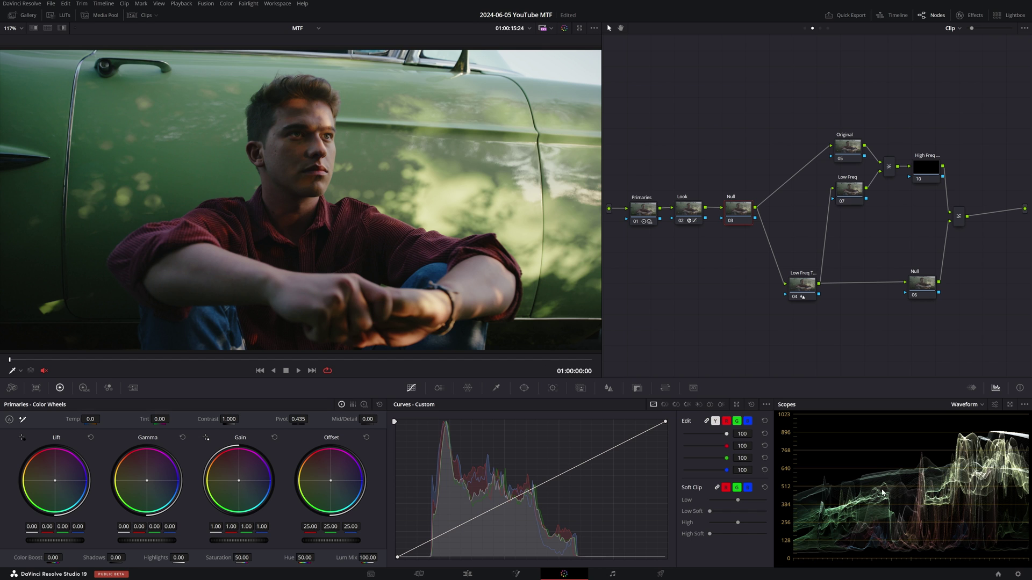
{"action": "left_click", "coordinate": [806, 288]}
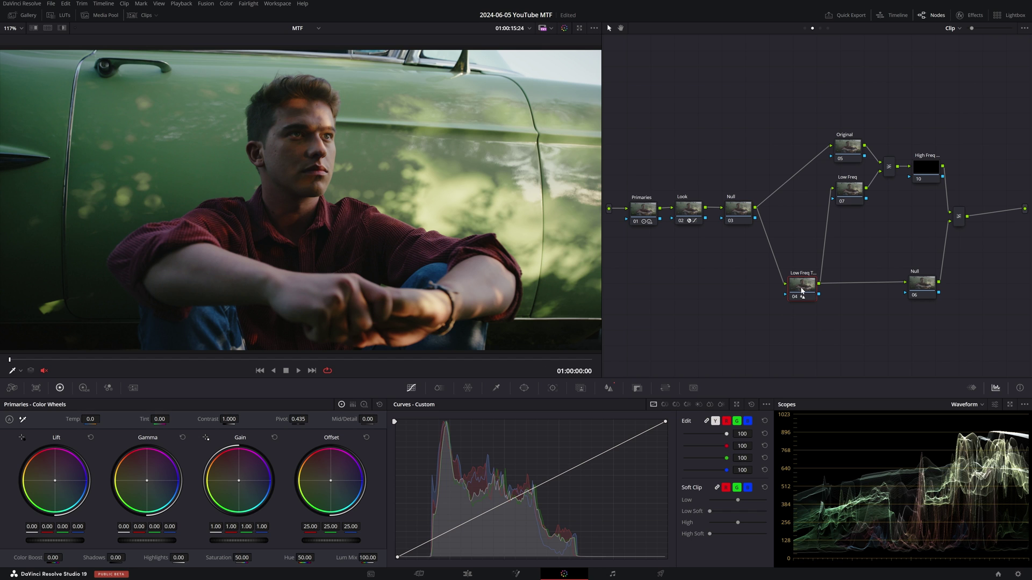
{"action": "left_click", "coordinate": [609, 389]}
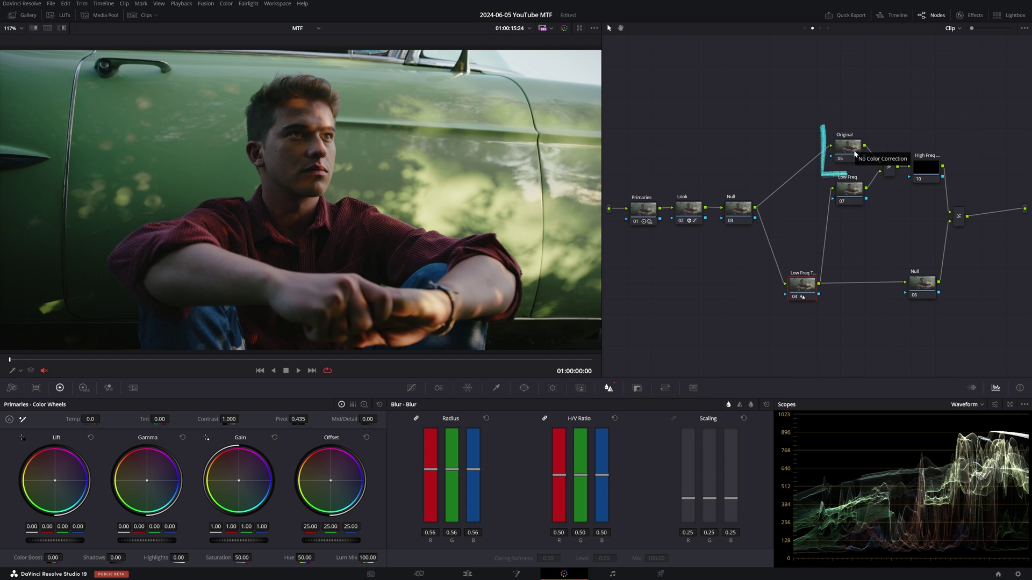
- Confirm the layer mixer before High Freq uses Subtract composite mode and select High Freq
{"action": "left_click", "coordinate": [889, 170]}
{"action": "right_click", "coordinate": [890, 170]}
{"action": "mouse_move", "coordinate": [918, 228]}
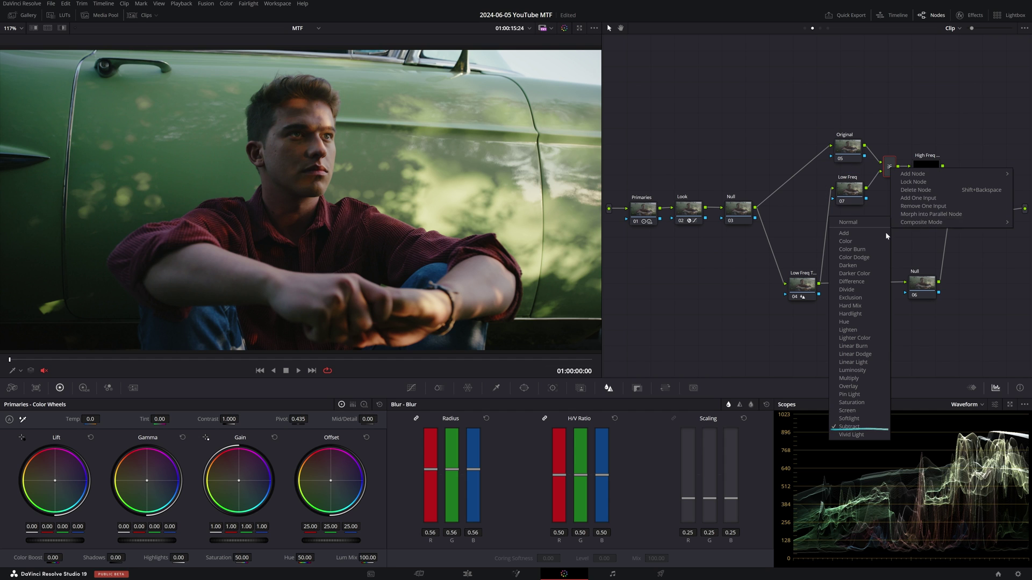
{"action": "left_click", "coordinate": [925, 337]}
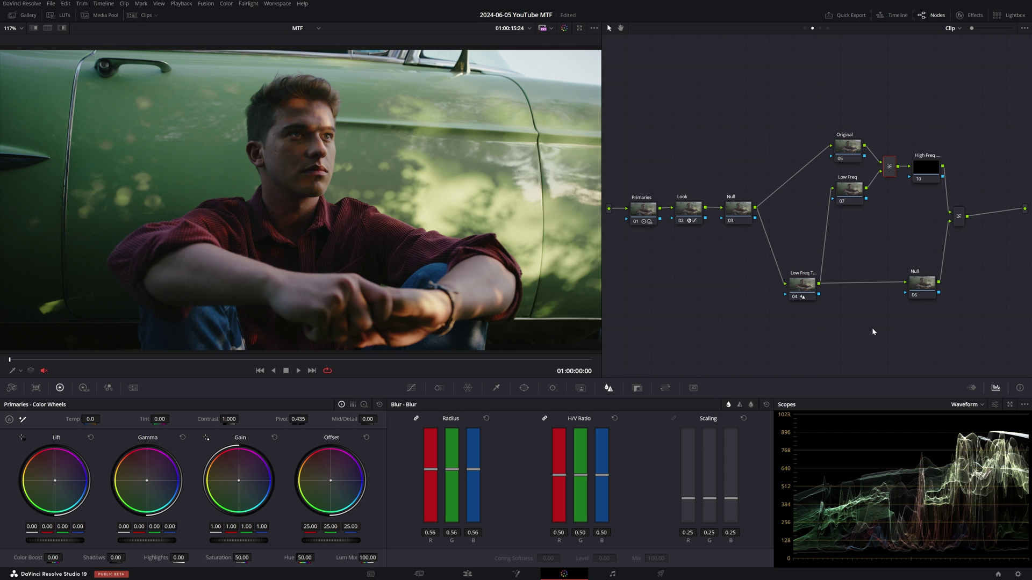
{"action": "left_click", "coordinate": [924, 173]}
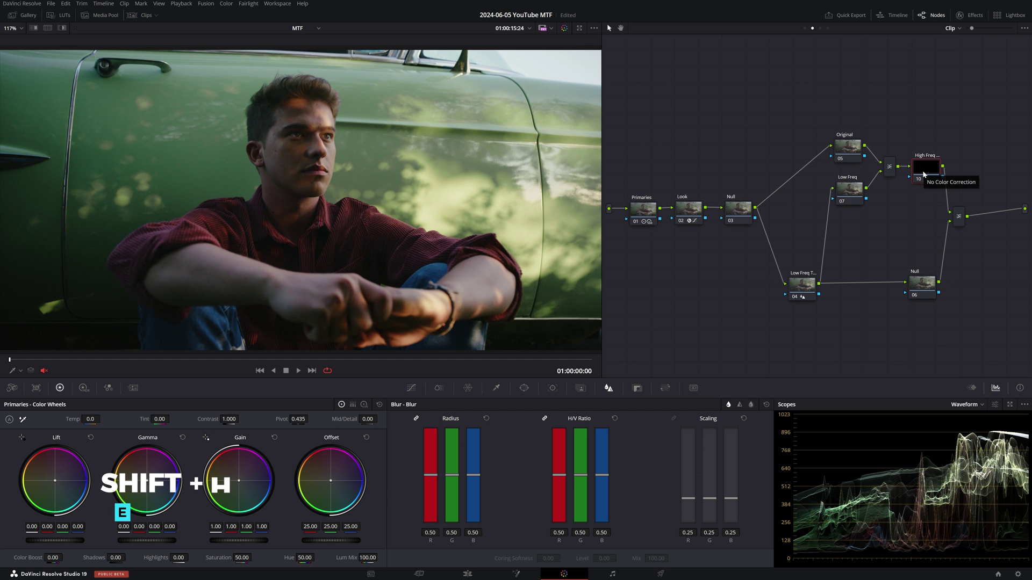
{"action": "key", "text": "shift+h"}
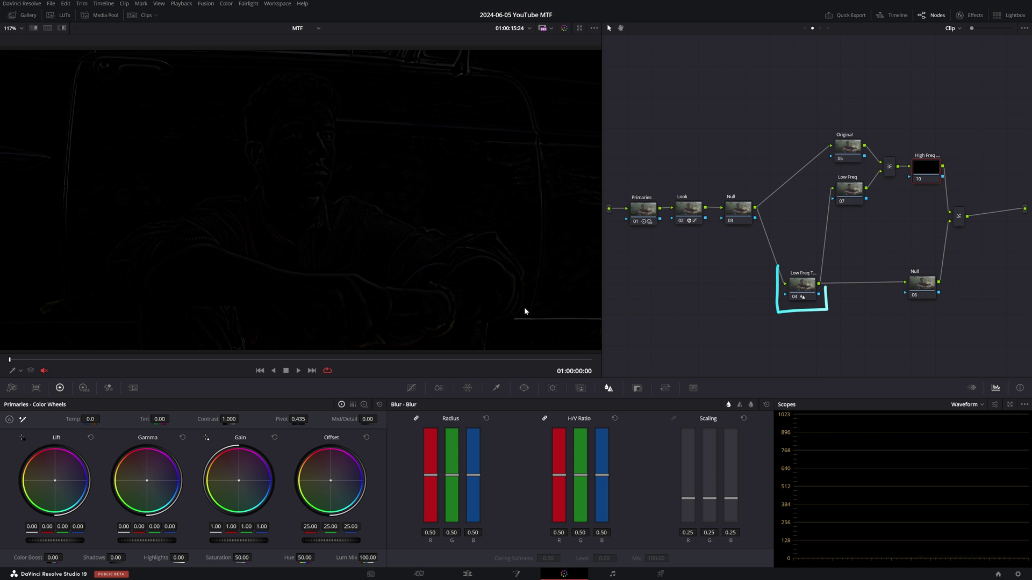
{"action": "left_click_drag", "start_coordinate": [430, 533], "coordinate": [470, 533]}
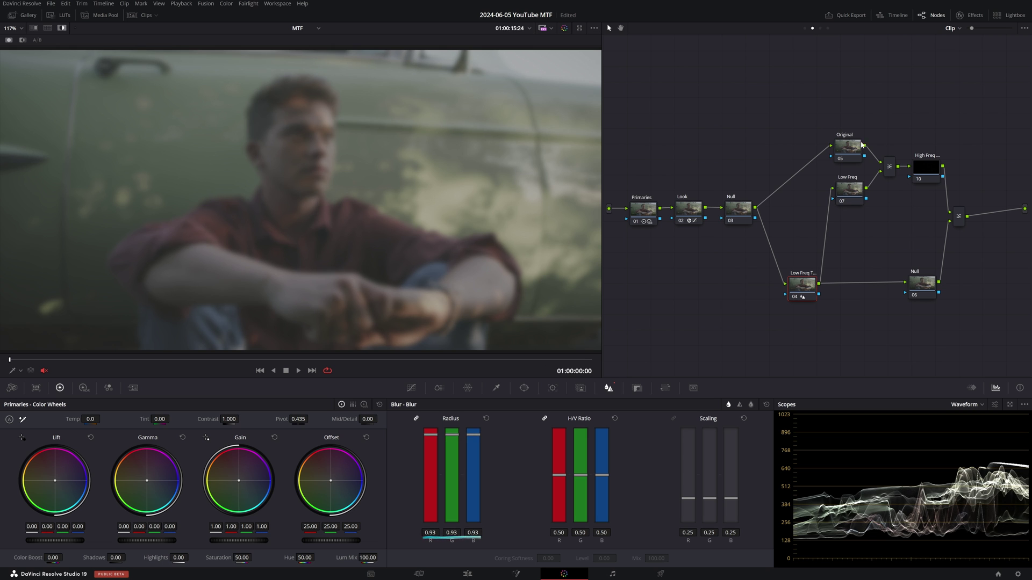
{"action": "left_click", "coordinate": [913, 170]}
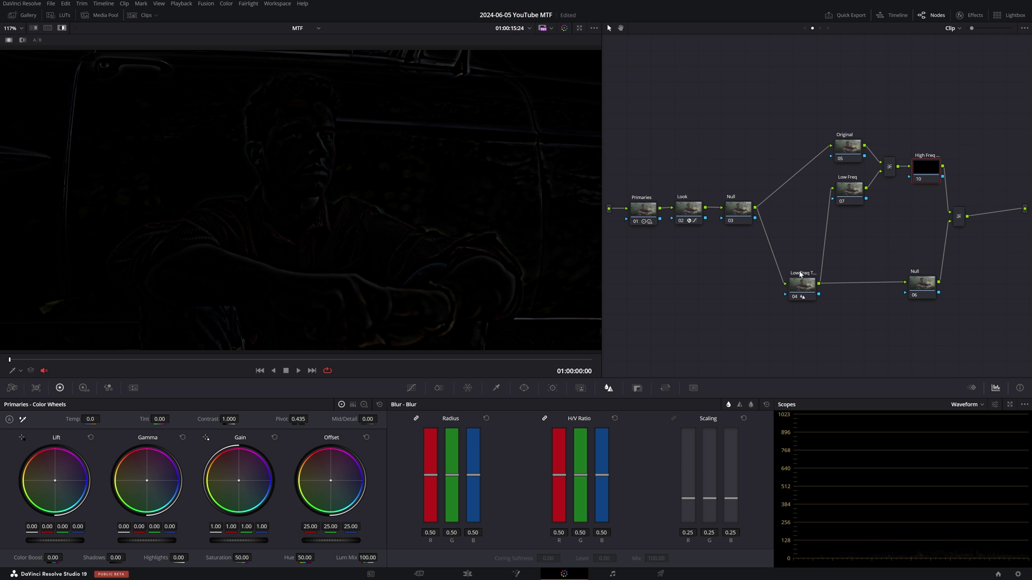
{"action": "left_click", "coordinate": [800, 275]}
{"action": "left_click_drag", "start_coordinate": [461, 539], "coordinate": [443, 538]}
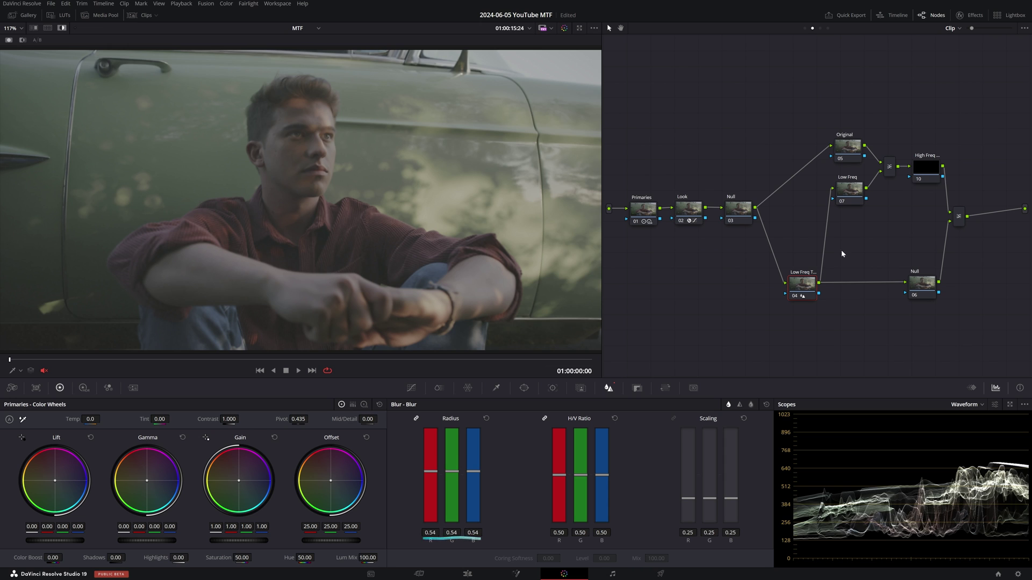
{"action": "left_click", "coordinate": [925, 168]}
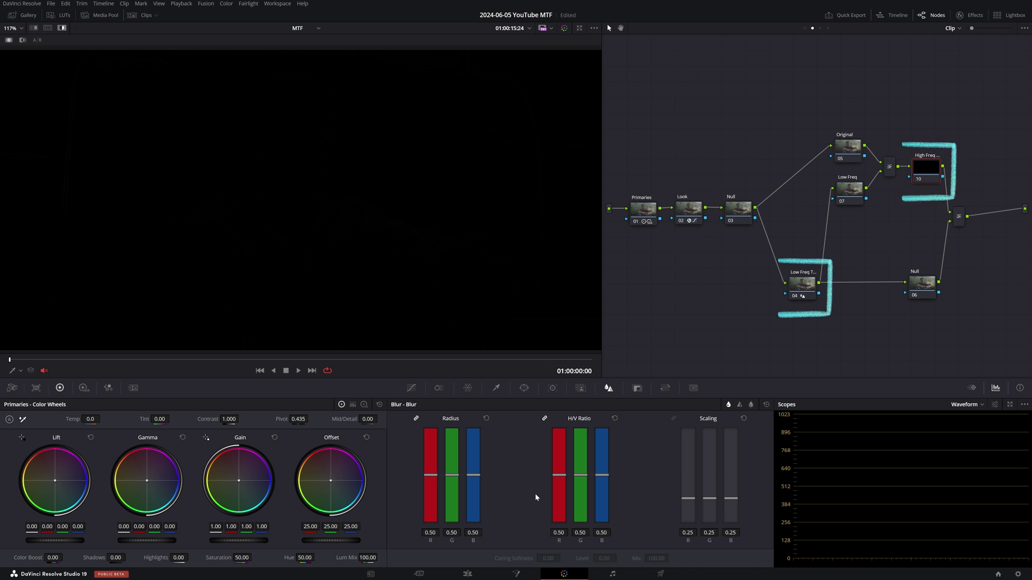
{"action": "left_click", "coordinate": [973, 223]}
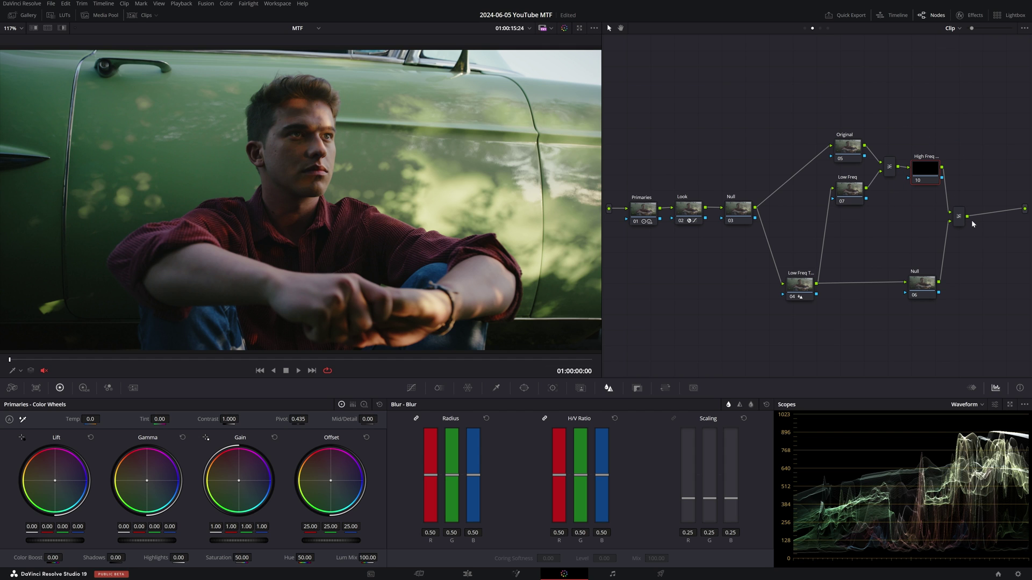
- Confirm the final layer mixer blends with Add and marquee-select nodes 03 through that mixer
{"action": "left_click", "coordinate": [959, 219]}
{"action": "right_click", "coordinate": [959, 221]}
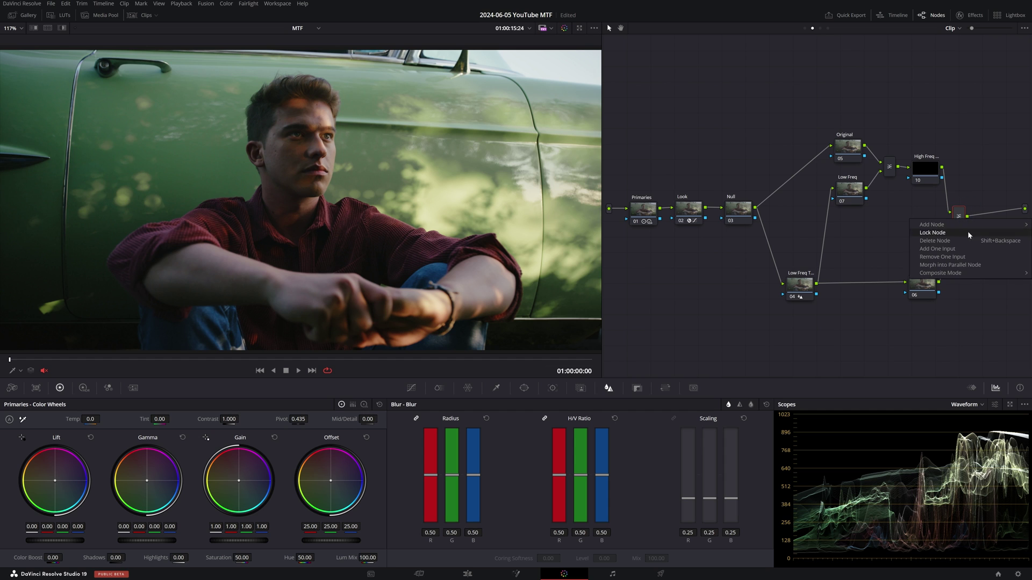
{"action": "mouse_move", "coordinate": [959, 273]}
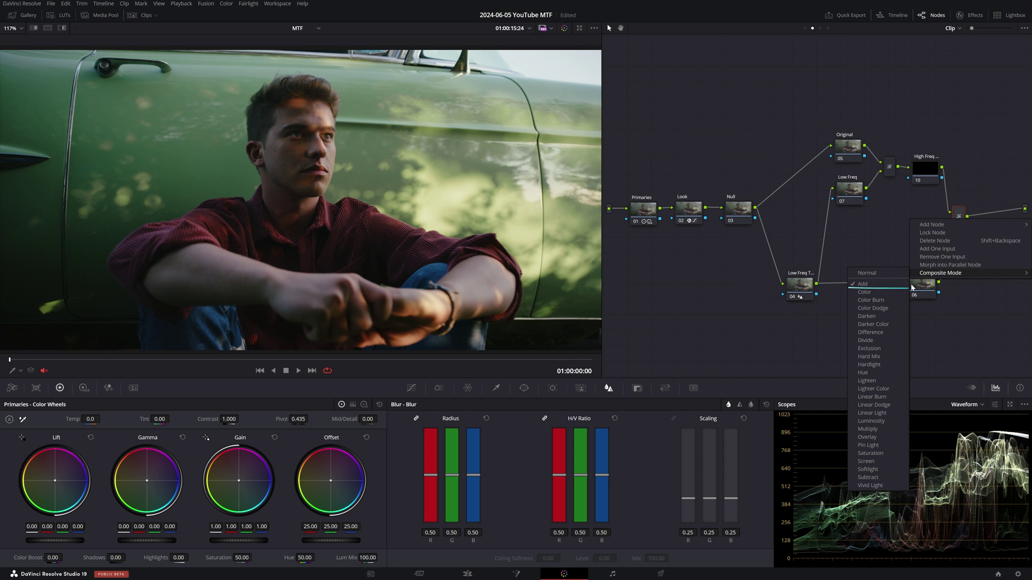
{"action": "left_click", "coordinate": [882, 282]}
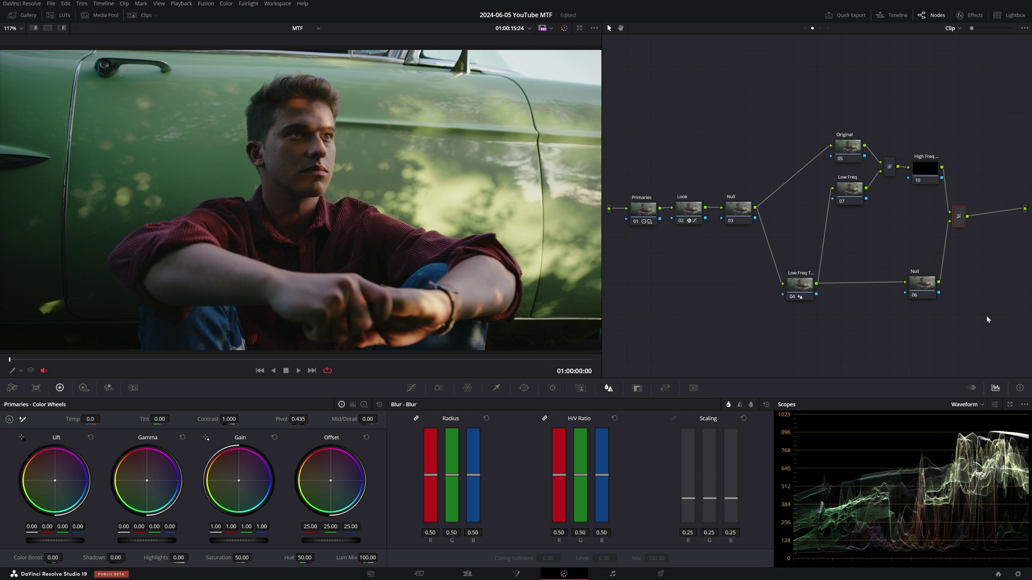
{"action": "left_click_drag", "start_coordinate": [1010, 101], "coordinate": [741, 333]}
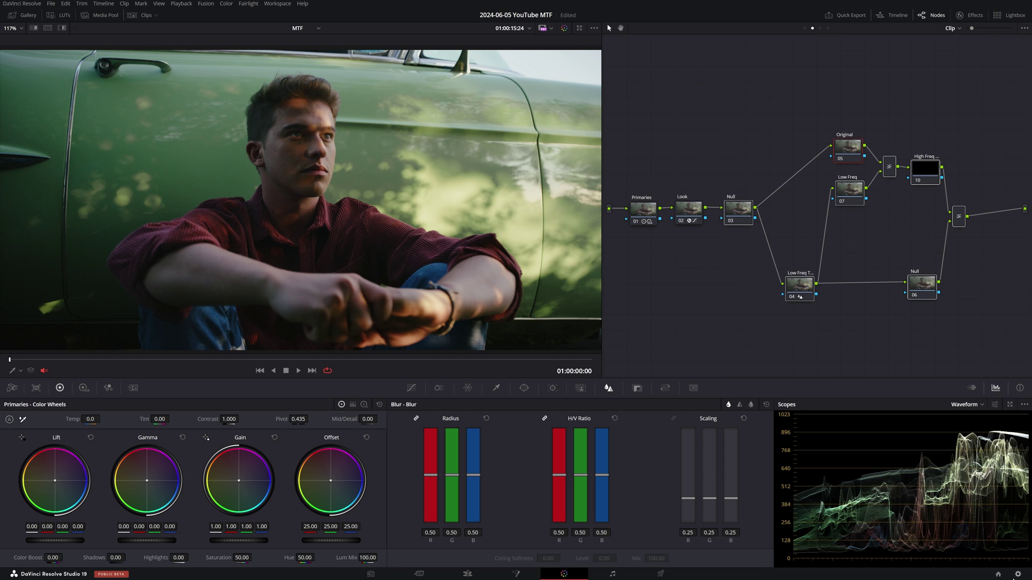
- On the High Freq node, raise Blur Radius to 0.53 and lower Mid/Detail to -12.50
{"action": "left_click", "coordinate": [836, 209]}
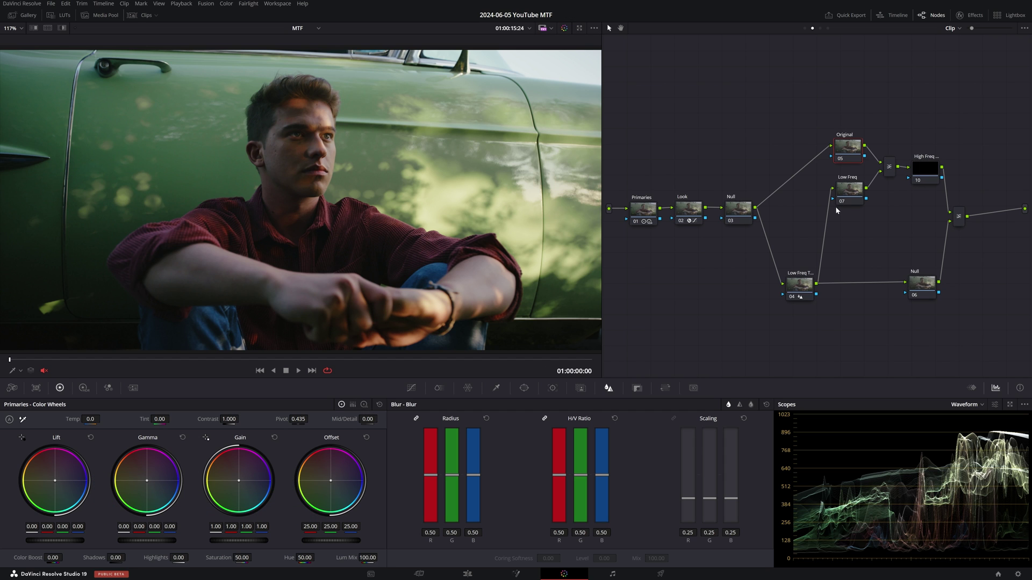
{"action": "left_click", "coordinate": [957, 219]}
{"action": "scroll", "coordinate": [293, 128], "scroll_direction": "up", "scroll_amount": 6}
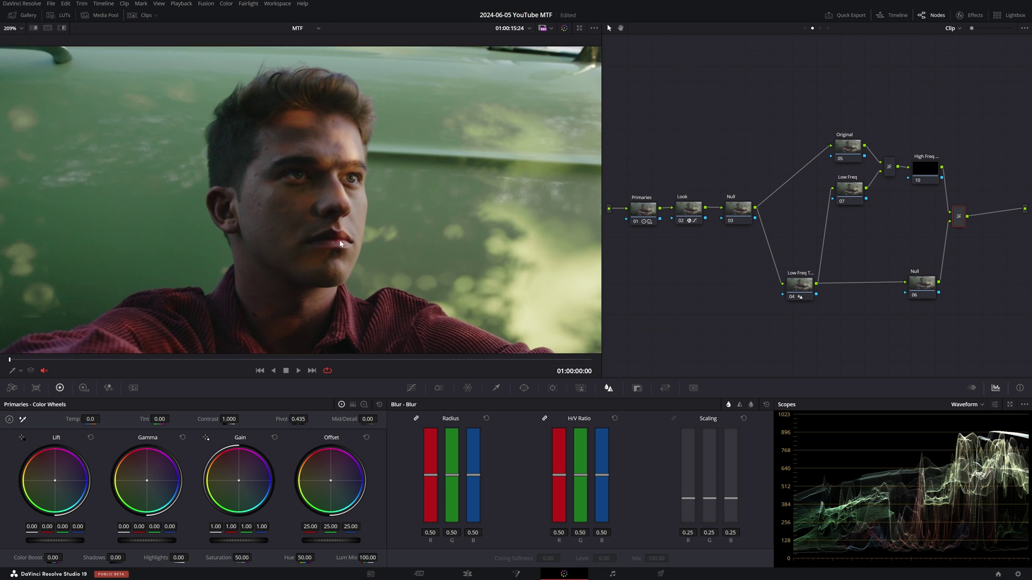
{"action": "scroll", "coordinate": [343, 242], "scroll_direction": "up", "scroll_amount": 5}
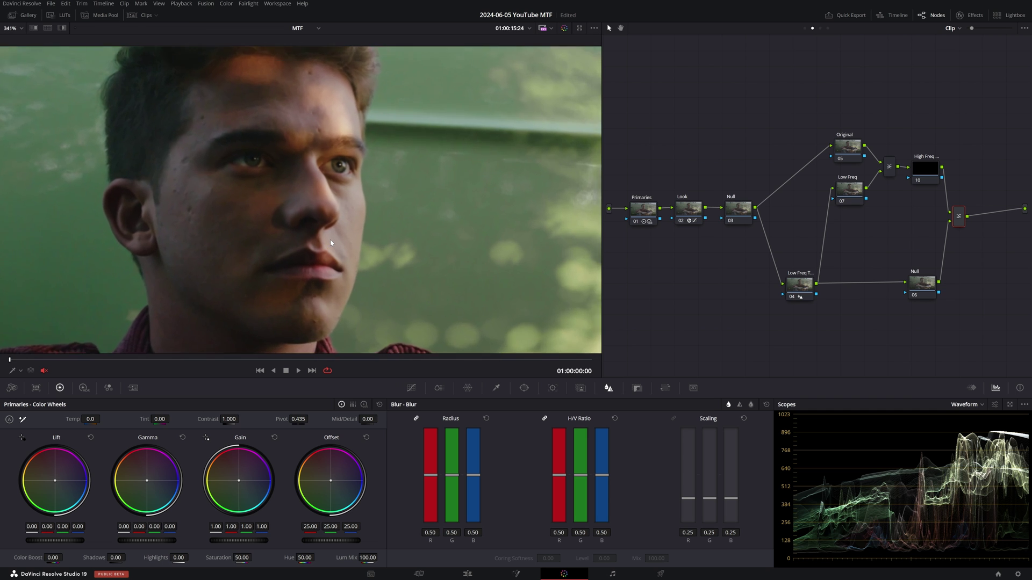
{"action": "scroll", "coordinate": [339, 235], "scroll_direction": "up", "scroll_amount": 3}
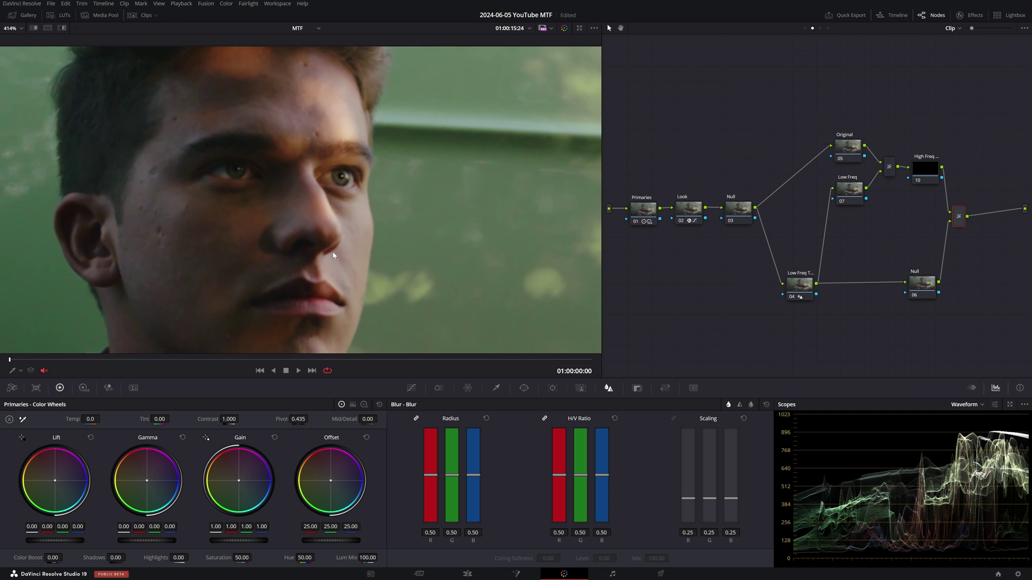
{"action": "left_click", "coordinate": [914, 177]}
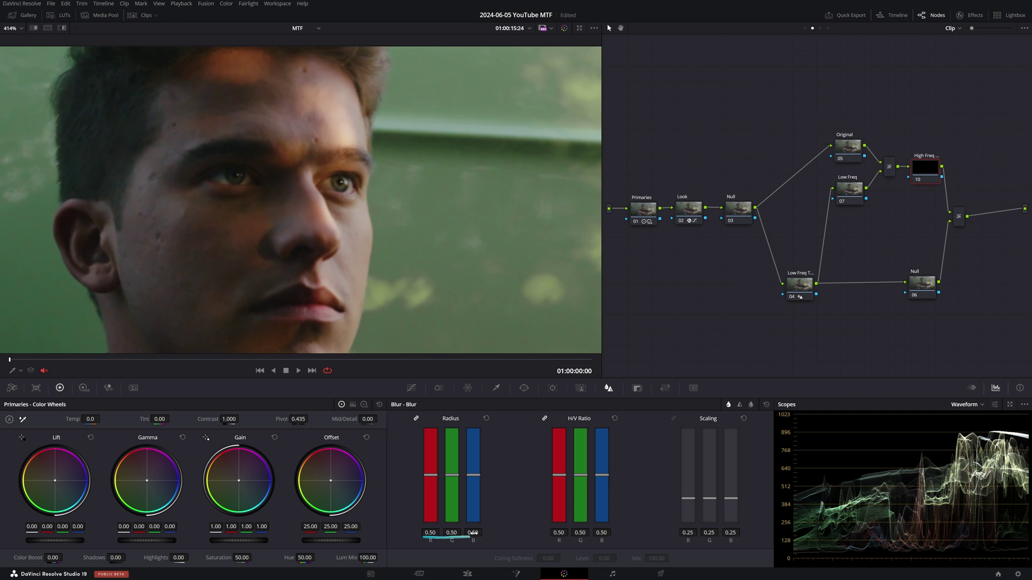
{"action": "left_click_drag", "start_coordinate": [472, 533], "coordinate": [480, 532]}
{"action": "left_click_drag", "start_coordinate": [367, 419], "coordinate": [348, 419]}
- Zoom in to check the softened skin on the face, then marquee-select all the frequency-separation nodes
{"action": "scroll", "coordinate": [337, 272], "scroll_direction": "down", "scroll_amount": 1}
{"action": "left_click_drag", "start_coordinate": [337, 273], "coordinate": [349, 277]}
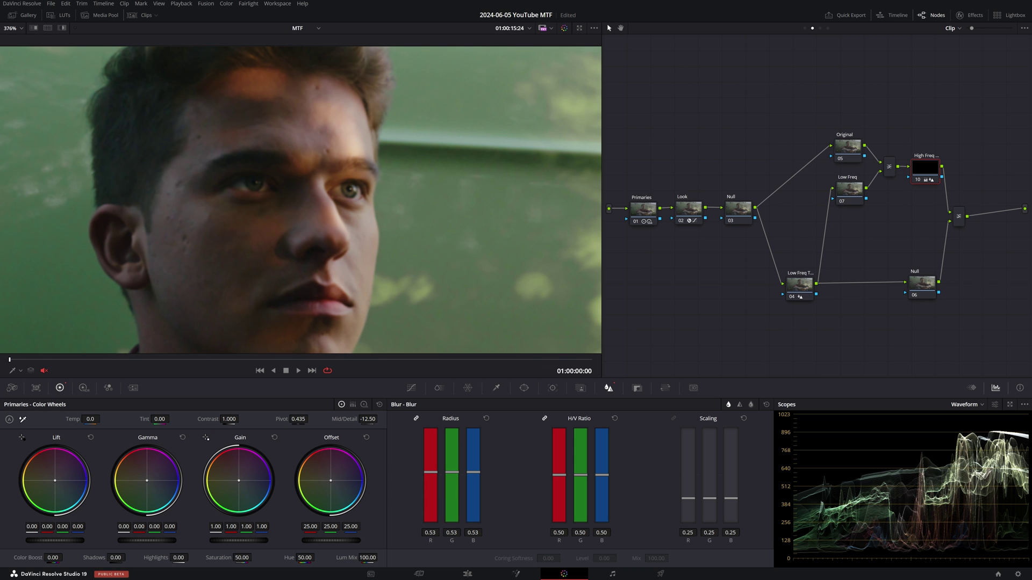
{"action": "key", "text": "shift+z"}
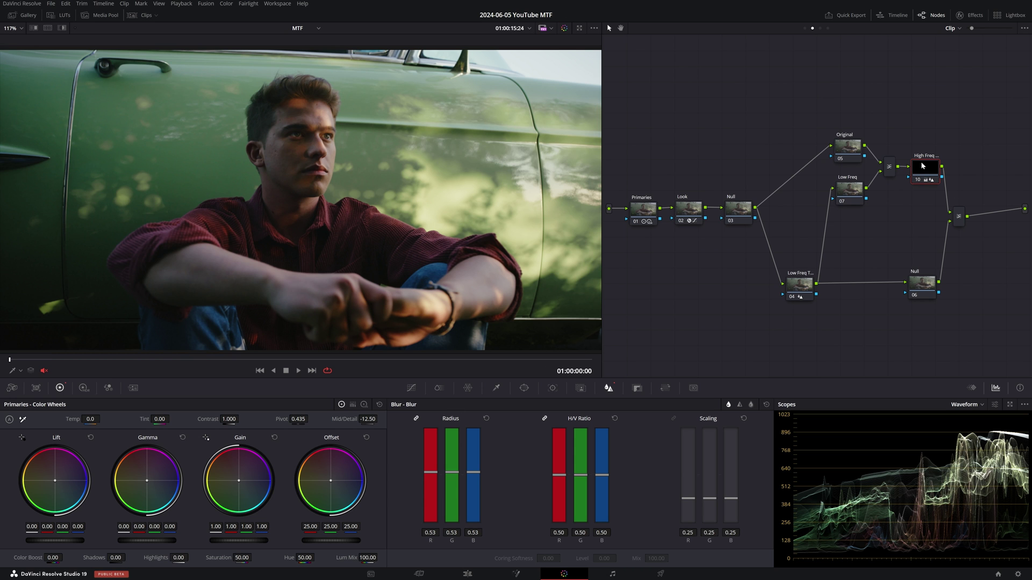
{"action": "left_click", "coordinate": [746, 208]}
{"action": "left_click_drag", "start_coordinate": [982, 98], "coordinate": [738, 331]}
- Collapse the selected nodes into a compound node labelled MTF
{"action": "right_click", "coordinate": [737, 212]}
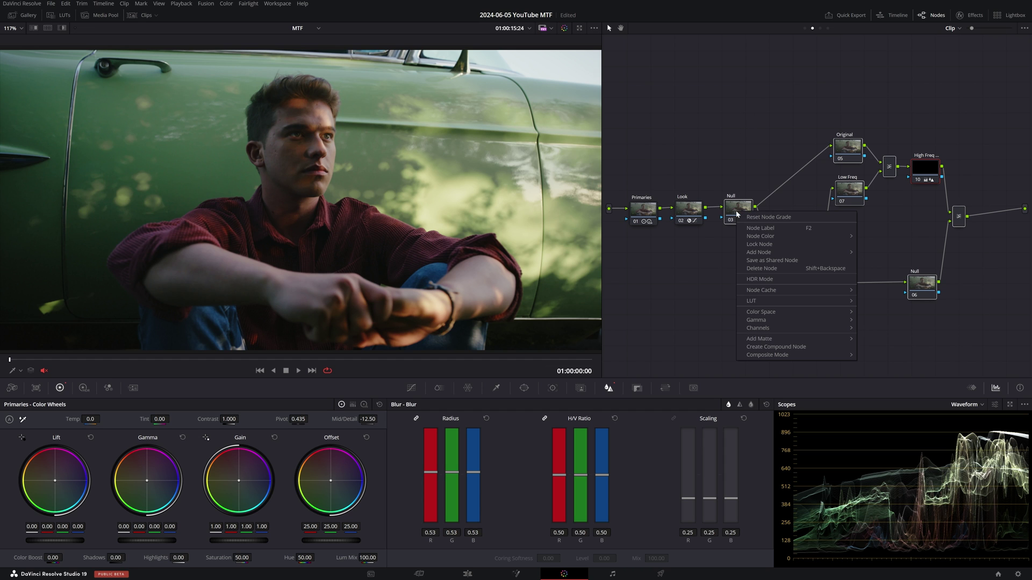
{"action": "left_click", "coordinate": [775, 347]}
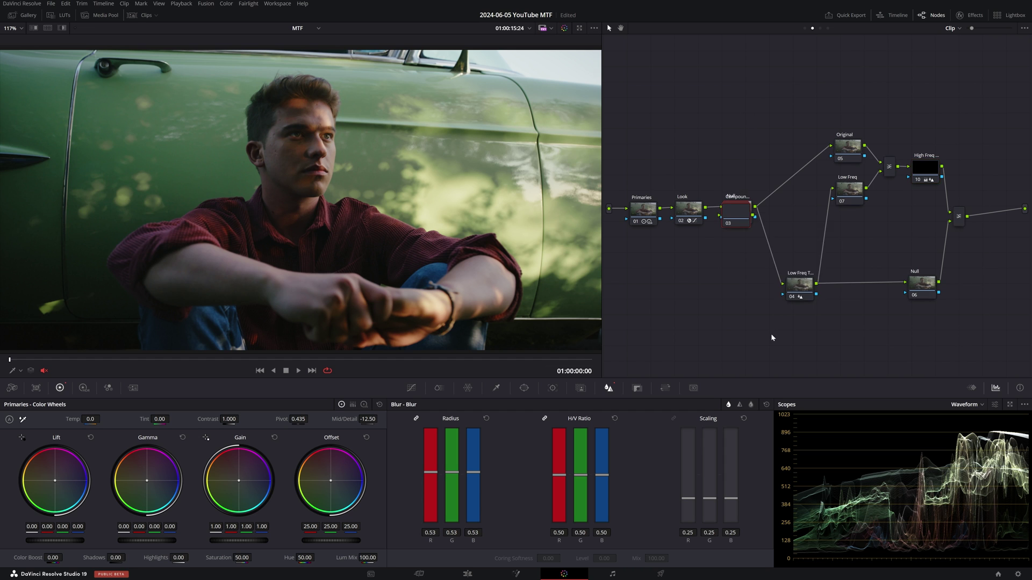
{"action": "type", "text": "MTF"}
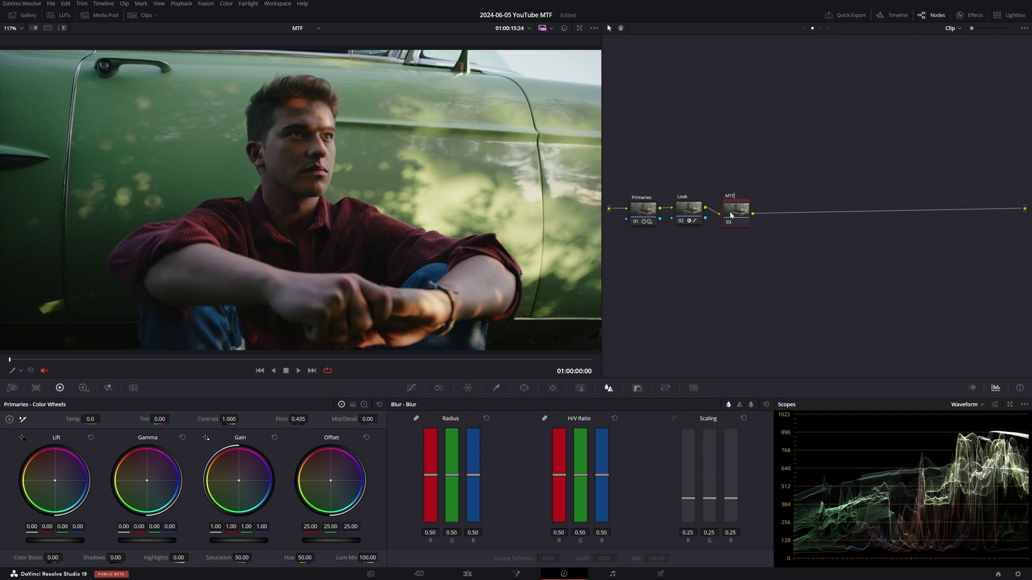
{"action": "right_click", "coordinate": [443, 240]}
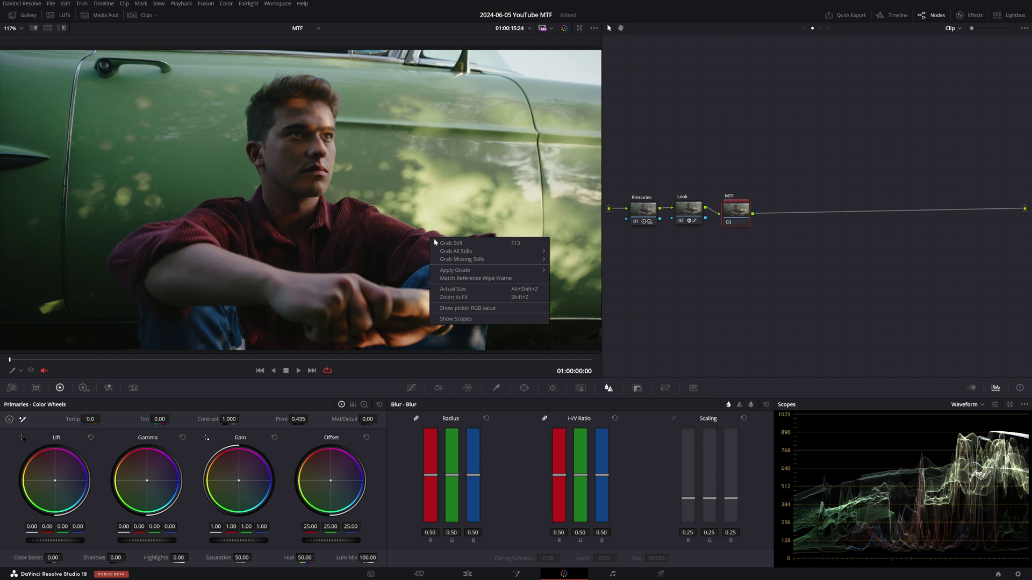
{"action": "left_click", "coordinate": [440, 242]}
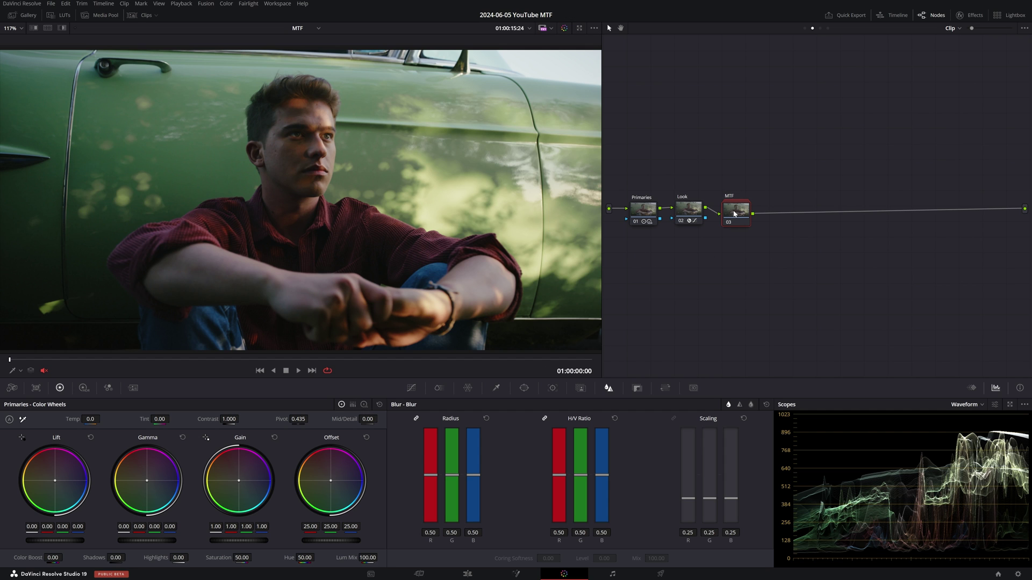
- Add a serial node labelled Blur after MTF and raise its blur radius slightly
{"action": "key", "text": "alt+s"}
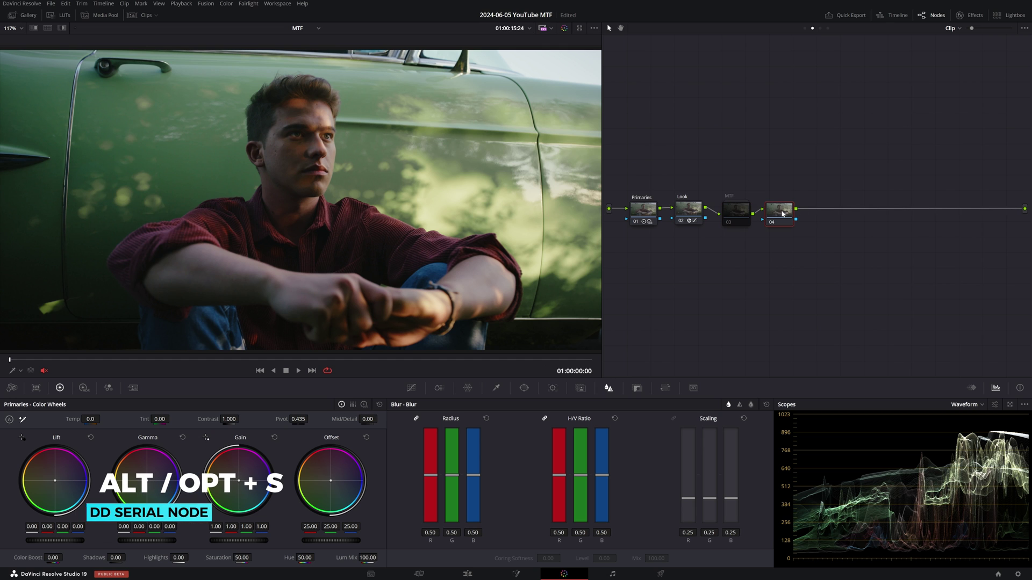
{"action": "left_click_drag", "start_coordinate": [782, 213], "coordinate": [785, 214]}
{"action": "type", "text": "r"}
{"action": "key", "text": "Return"}
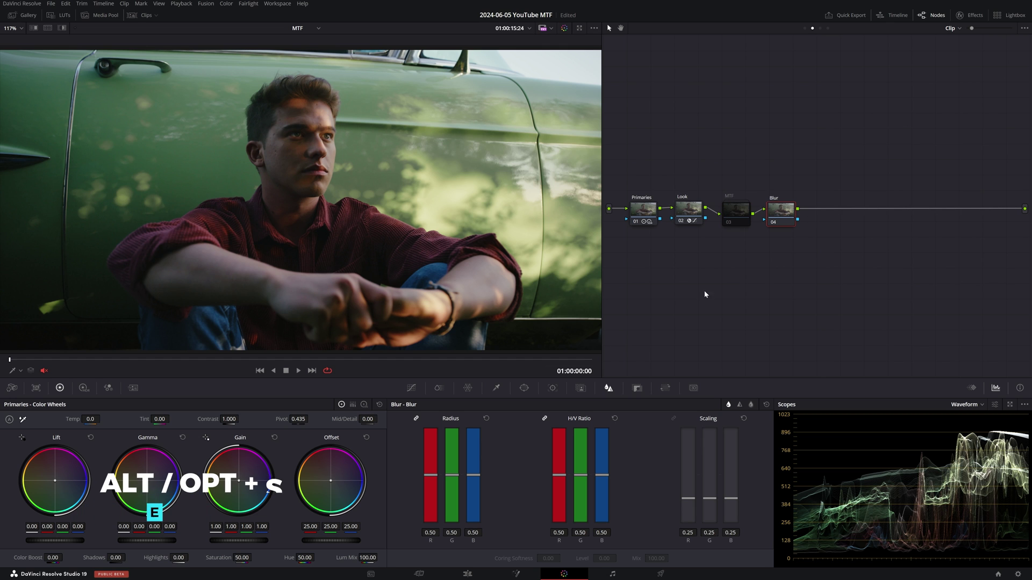
{"action": "left_click_drag", "start_coordinate": [452, 533], "coordinate": [462, 533]}
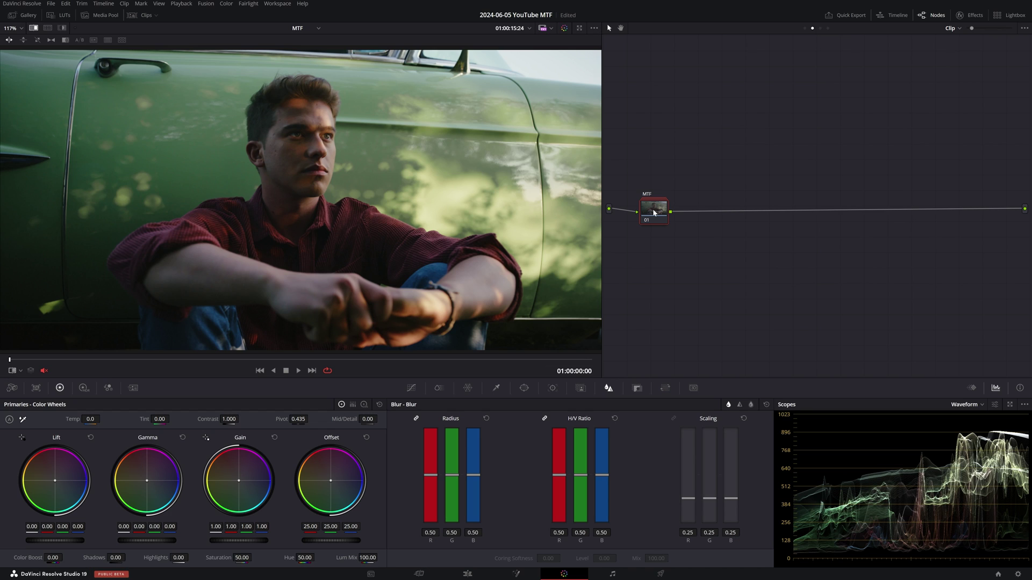
- Grab a still 1.1.1 of the MTF-graded frame into the Powergrades album, then close the Gallery
{"action": "left_click", "coordinate": [17, 15]}
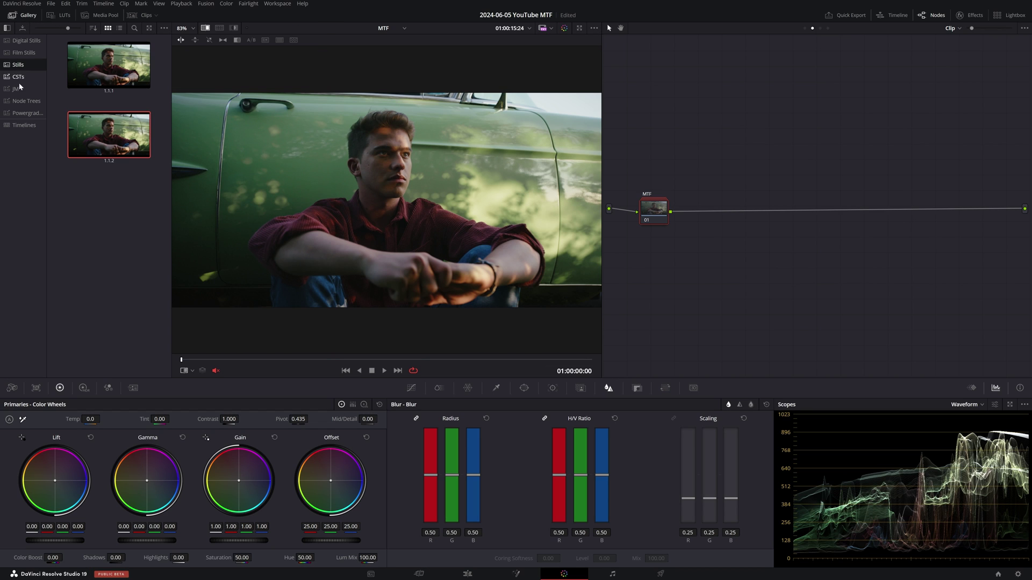
{"action": "left_click", "coordinate": [27, 113]}
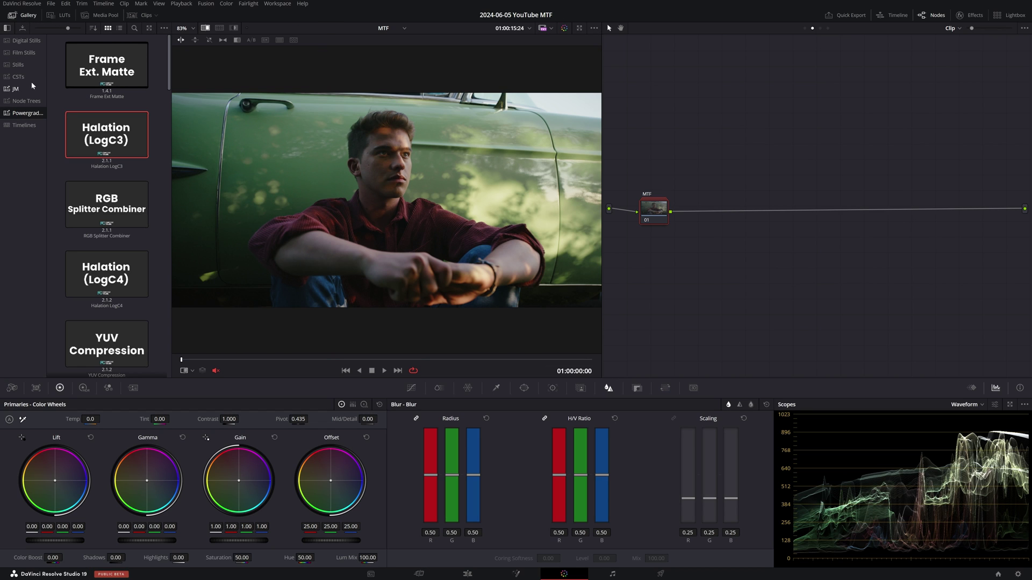
{"action": "right_click", "coordinate": [380, 208]}
{"action": "left_click", "coordinate": [395, 213]}
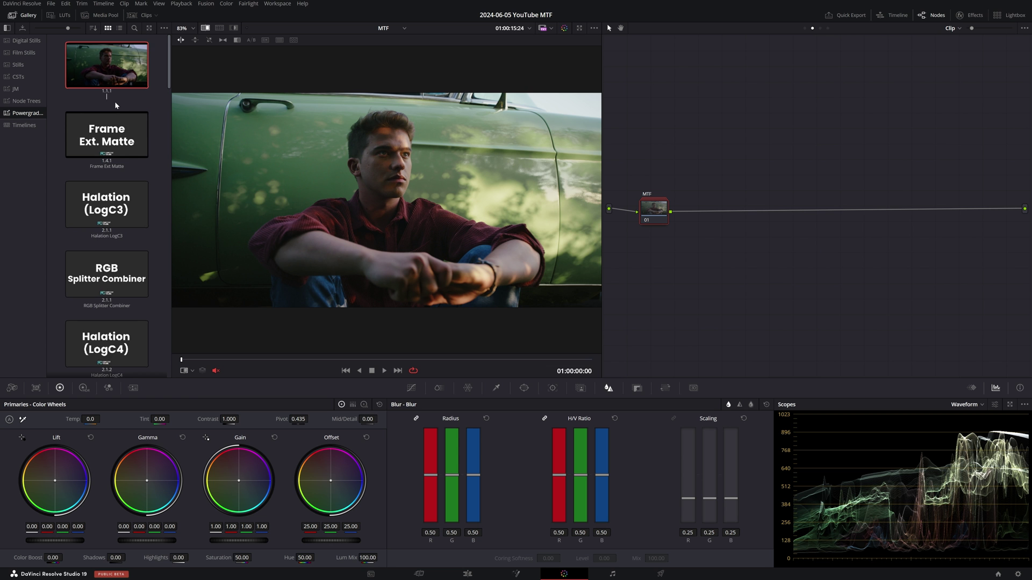
{"action": "left_click", "coordinate": [16, 15]}
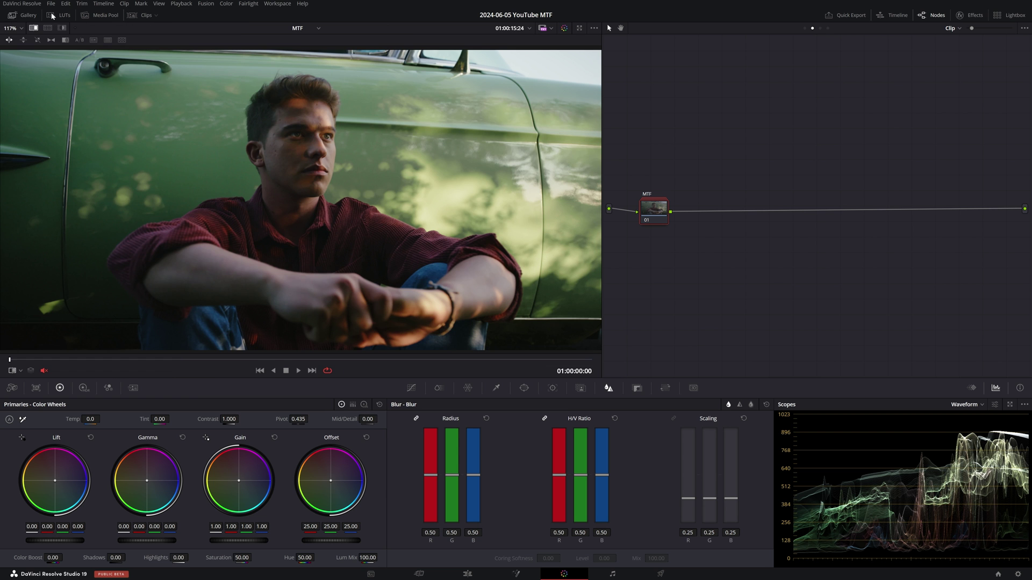